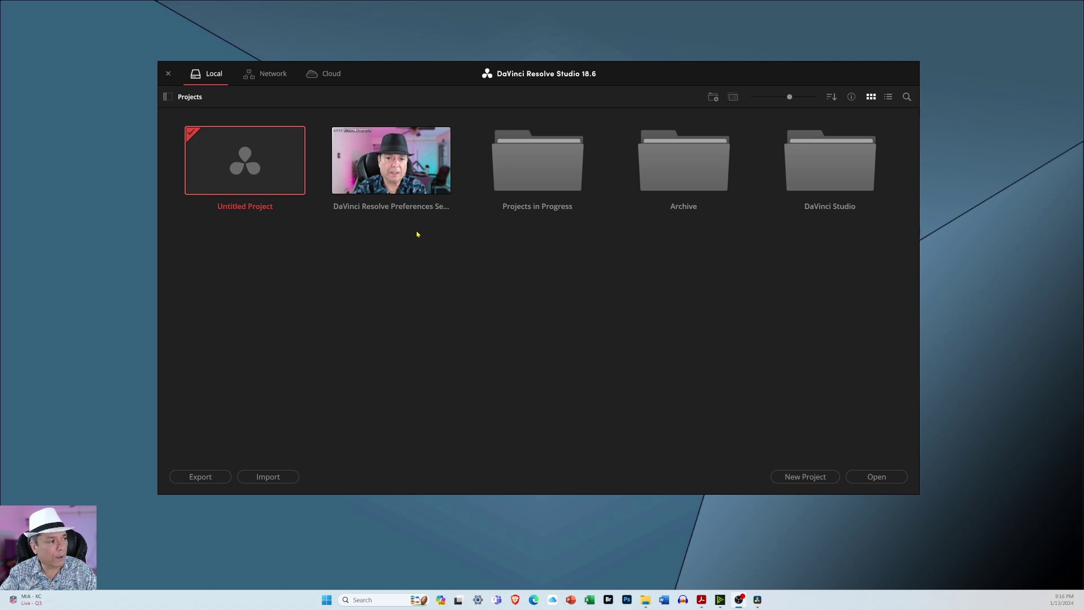
- Load the DaVinci Resolve Preferences Setup and Configuration project from the Project Manager
{"action": "double_click", "coordinate": [403, 185]}
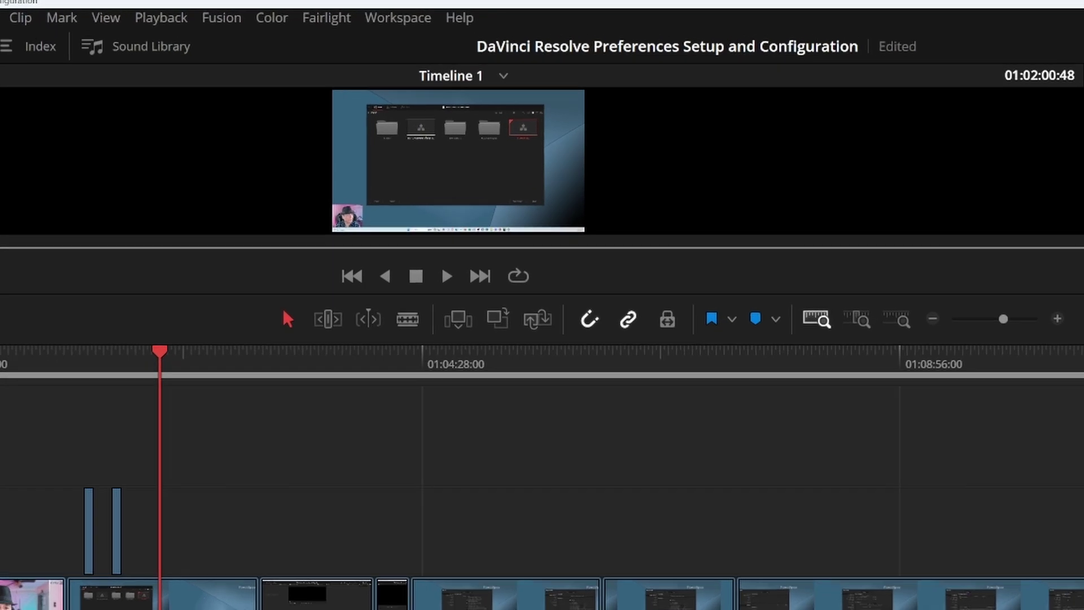
- Reset the Edit page to the default UI layout and zoom the timeline to full extent
{"action": "left_click", "coordinate": [387, 18]}
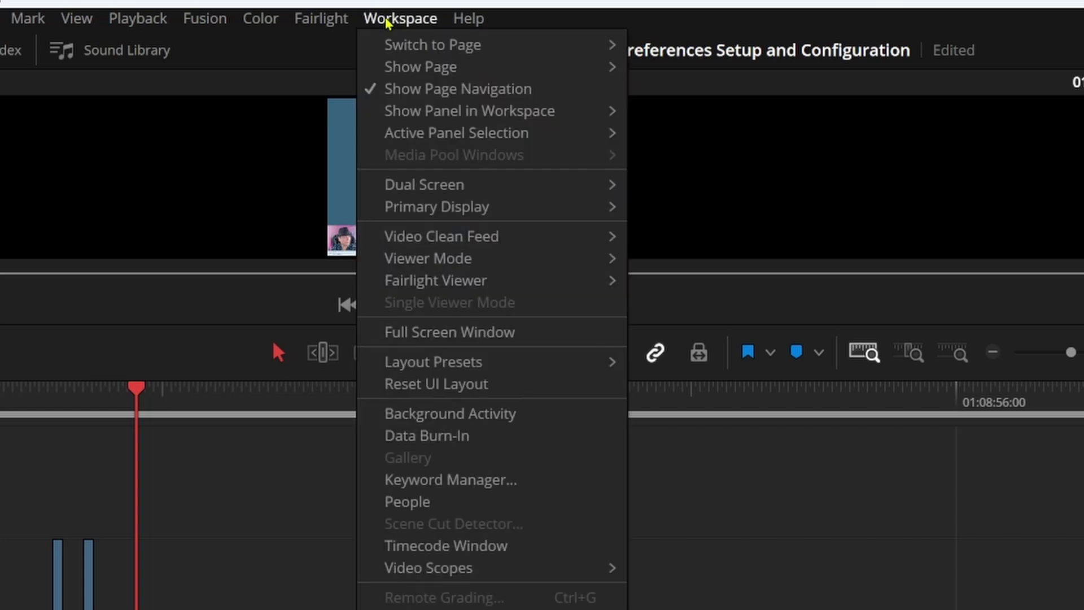
{"action": "left_click", "coordinate": [449, 386]}
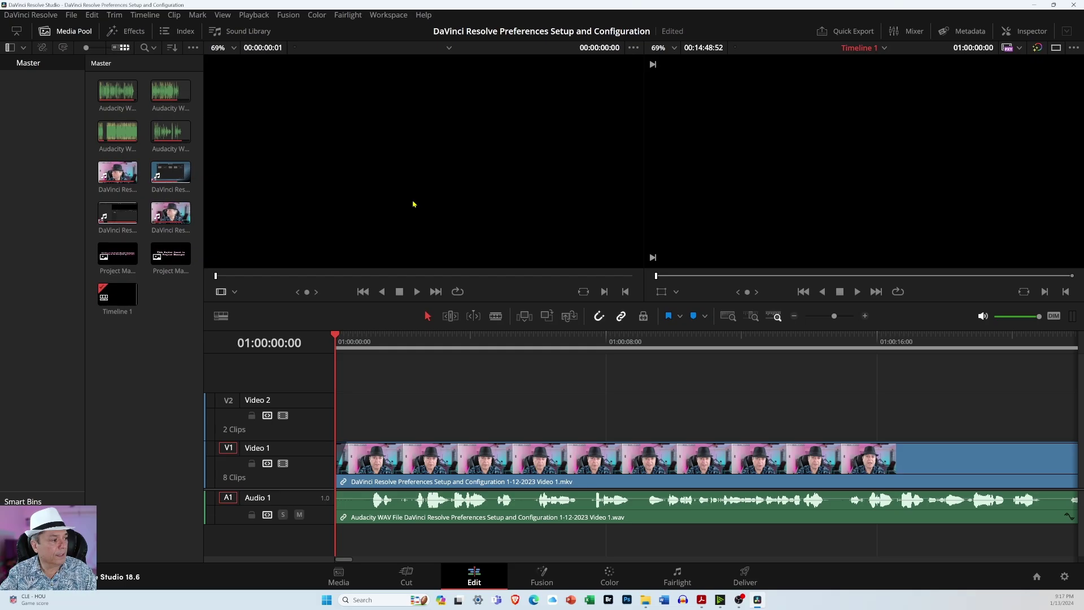
{"action": "left_click", "coordinate": [729, 316]}
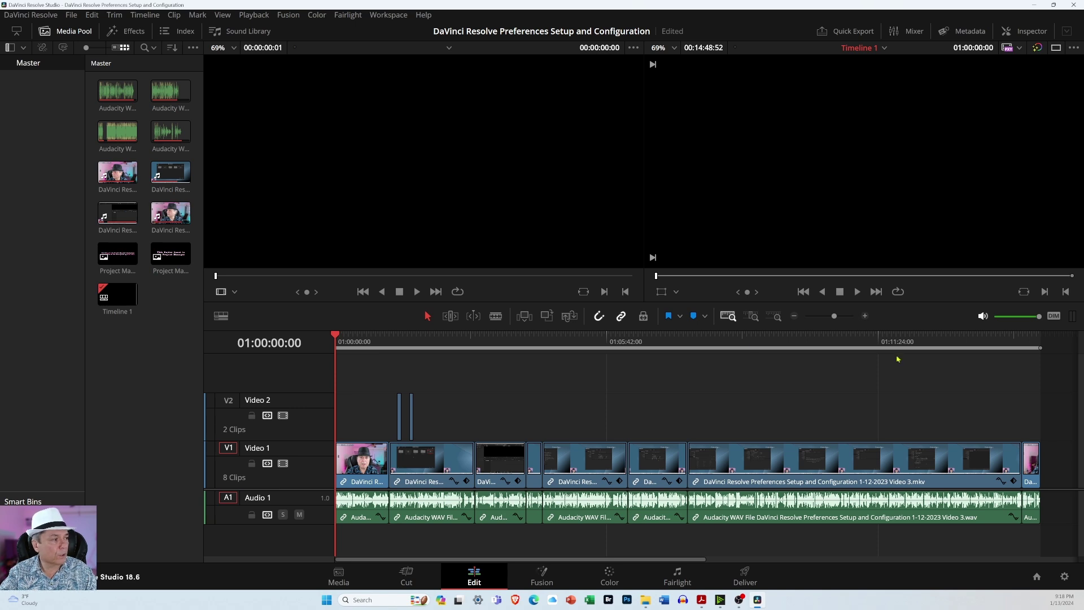
{"action": "left_click", "coordinate": [149, 227]}
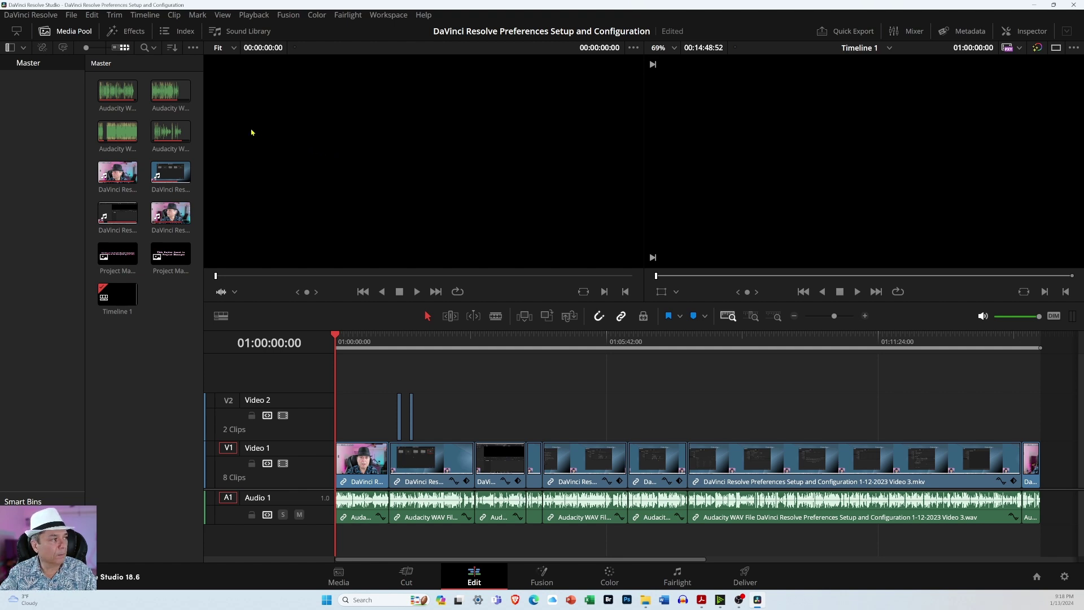
{"action": "left_click", "coordinate": [166, 99]}
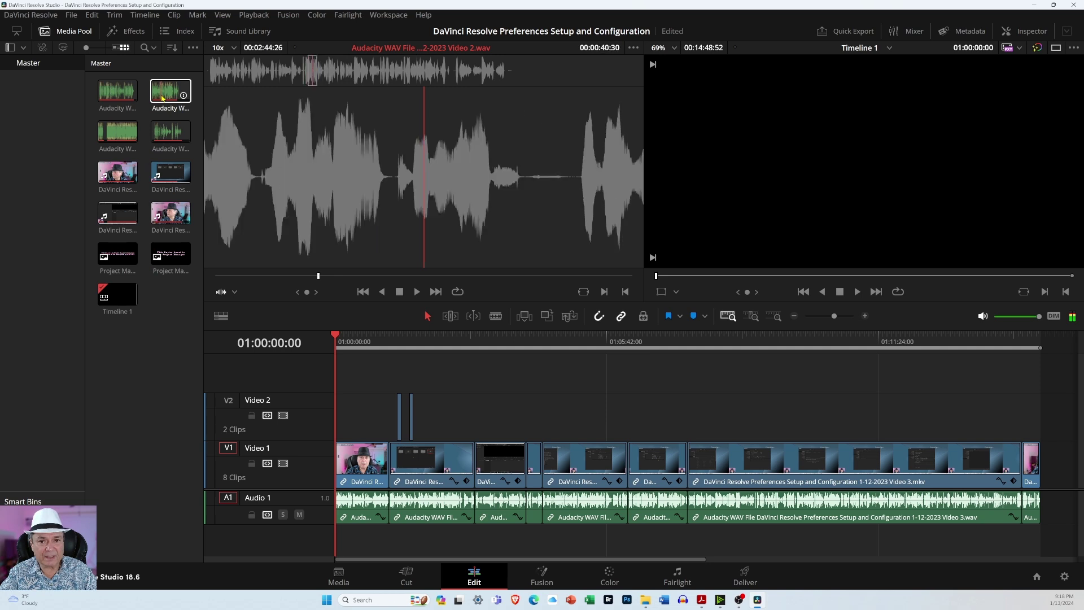
{"action": "left_click", "coordinate": [116, 96]}
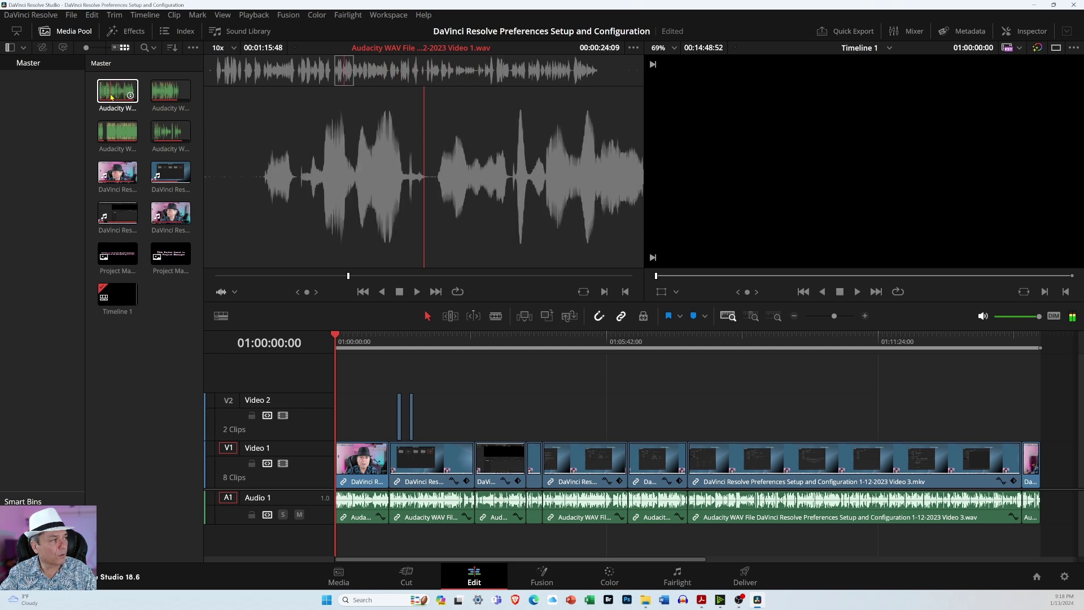
{"action": "left_click", "coordinate": [173, 99]}
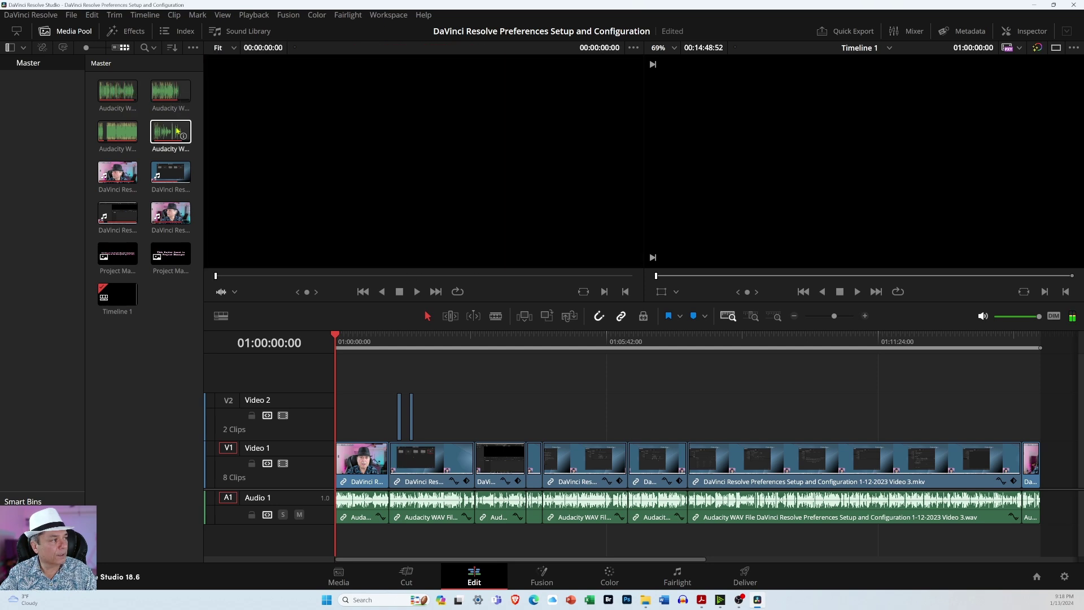
{"action": "left_click", "coordinate": [164, 136]}
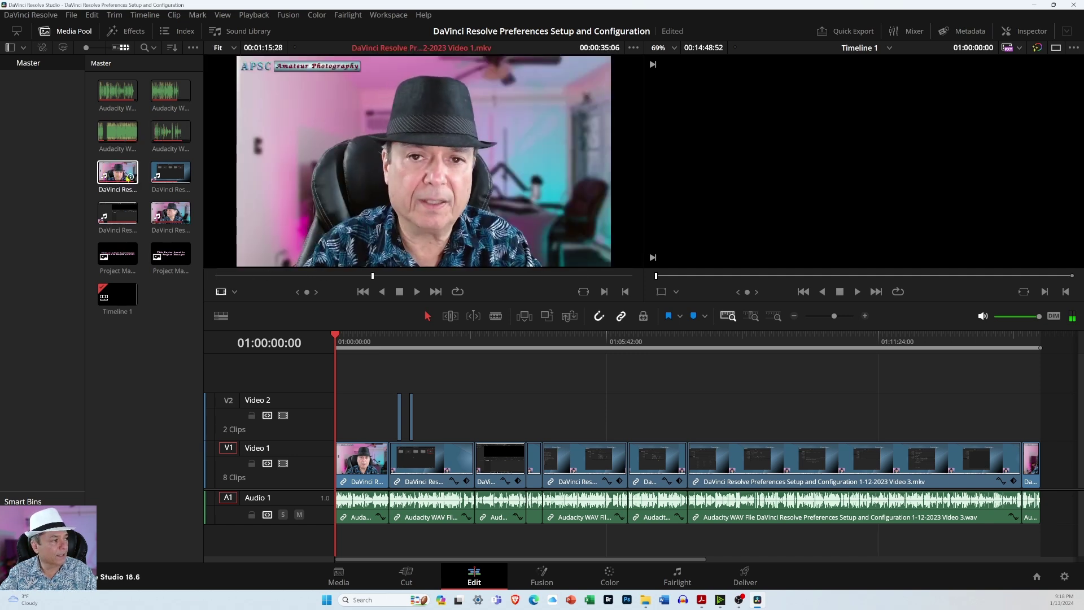
{"action": "left_click", "coordinate": [167, 179]}
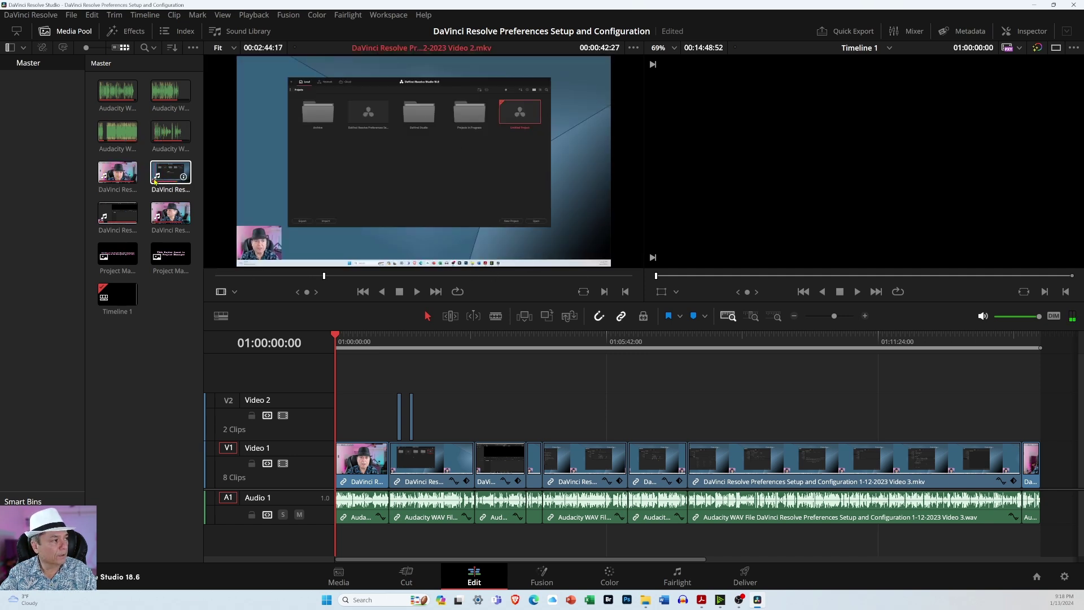
{"action": "left_click", "coordinate": [124, 184]}
{"action": "left_click", "coordinate": [121, 214]}
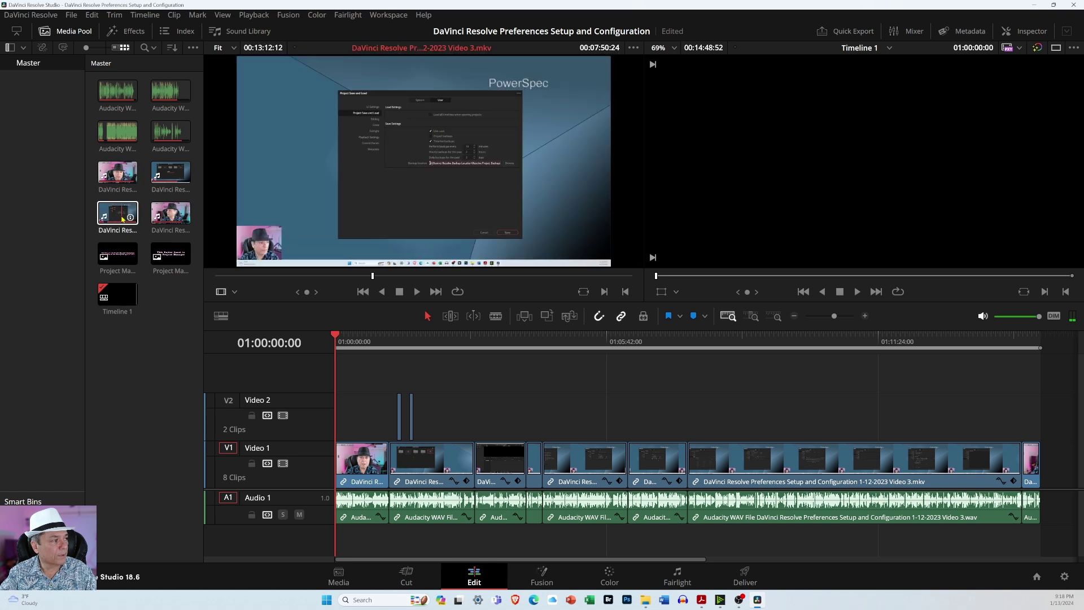
{"action": "left_click", "coordinate": [169, 217]}
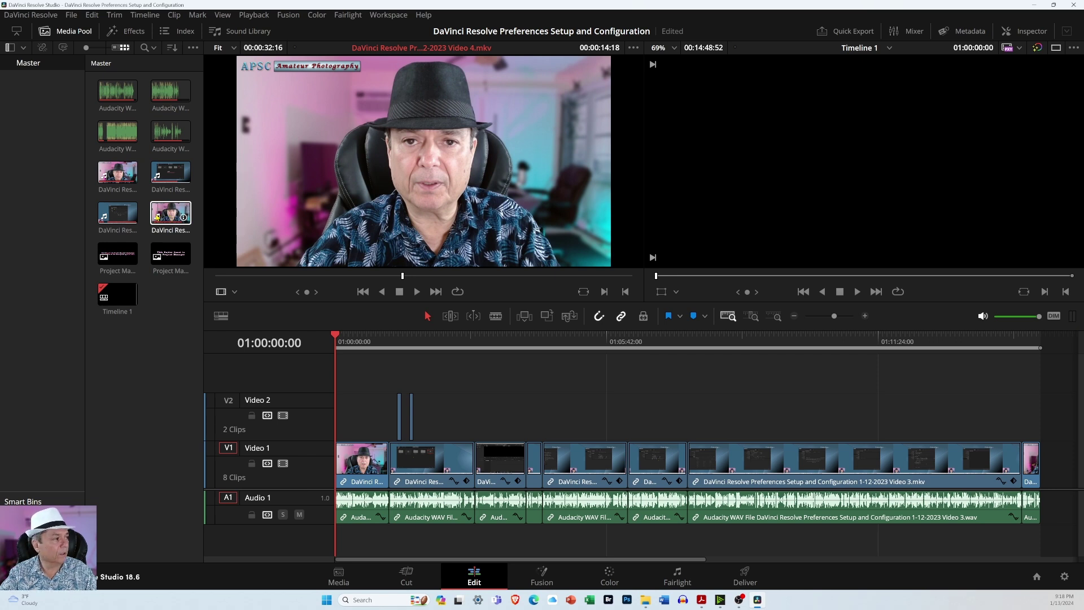
{"action": "left_click", "coordinate": [111, 214]}
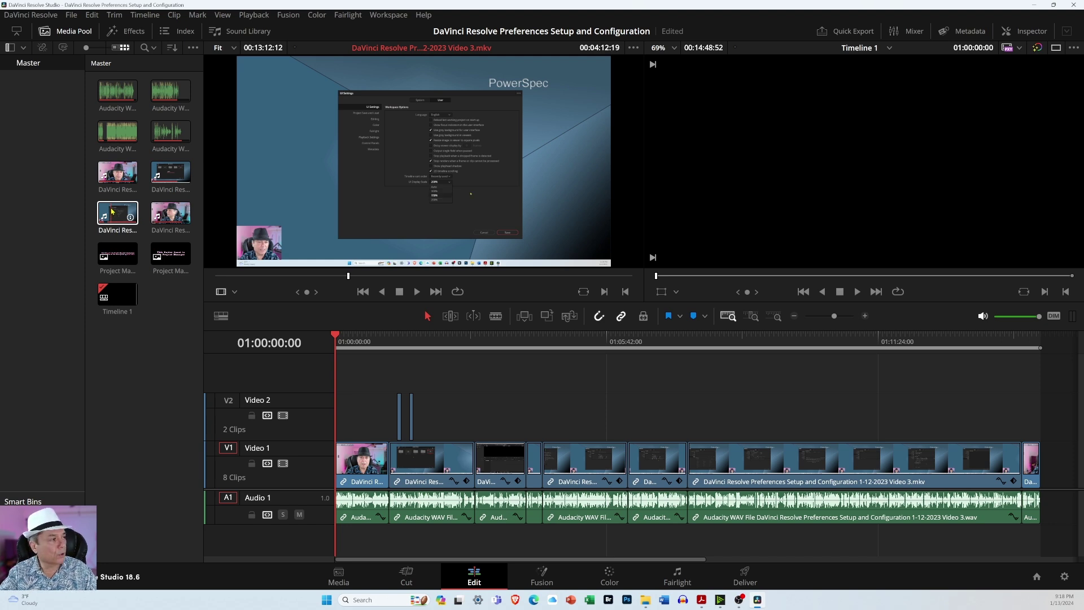
{"action": "left_click", "coordinate": [112, 169]}
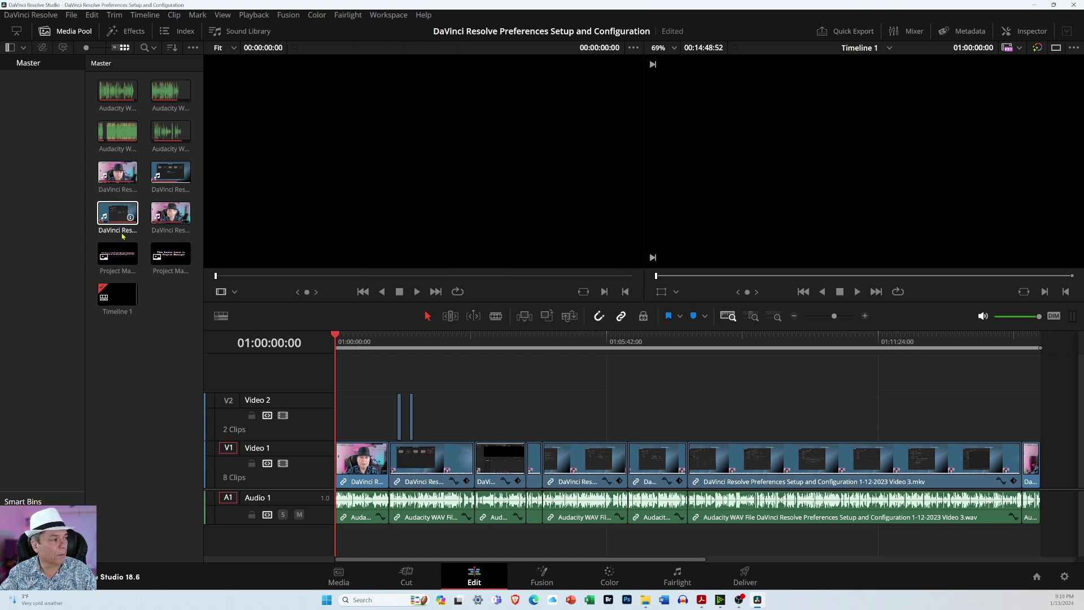
{"action": "left_click", "coordinate": [117, 257]}
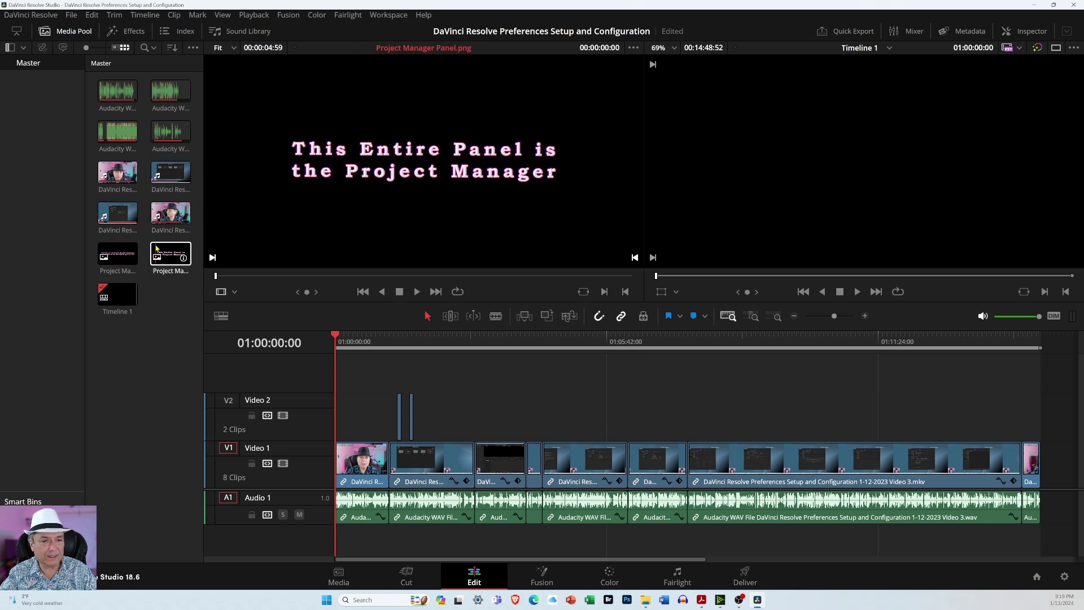
{"action": "left_click", "coordinate": [167, 216]}
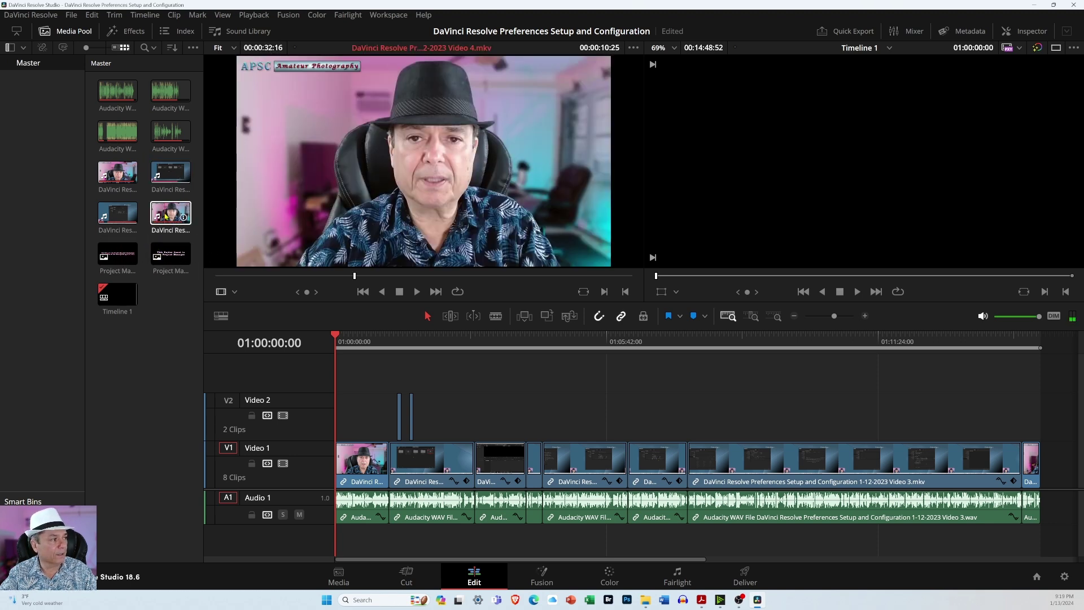
{"action": "left_click", "coordinate": [169, 179]}
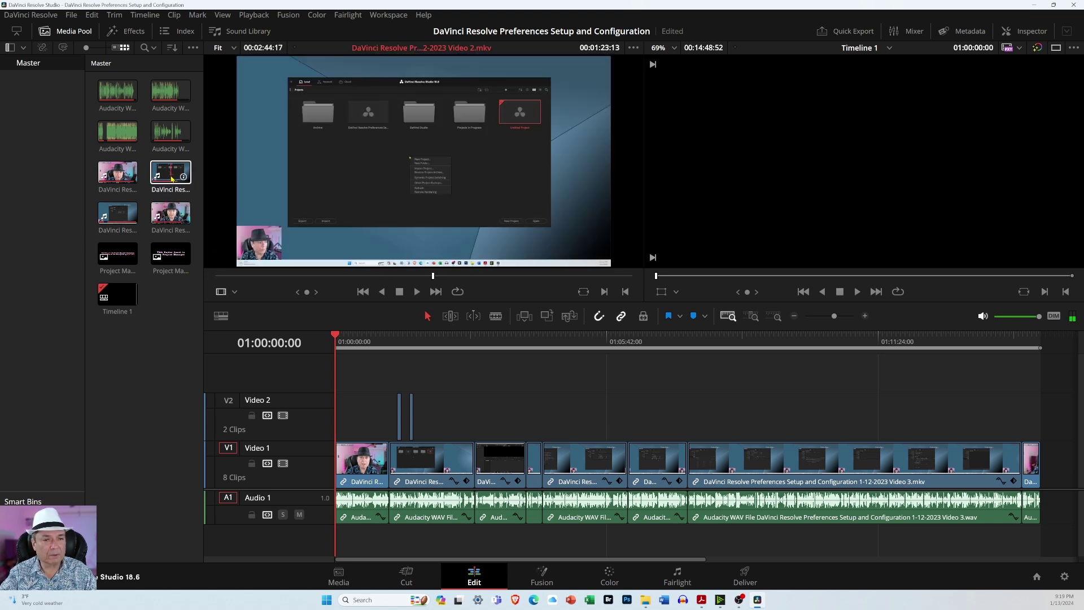
{"action": "left_click", "coordinate": [587, 374]}
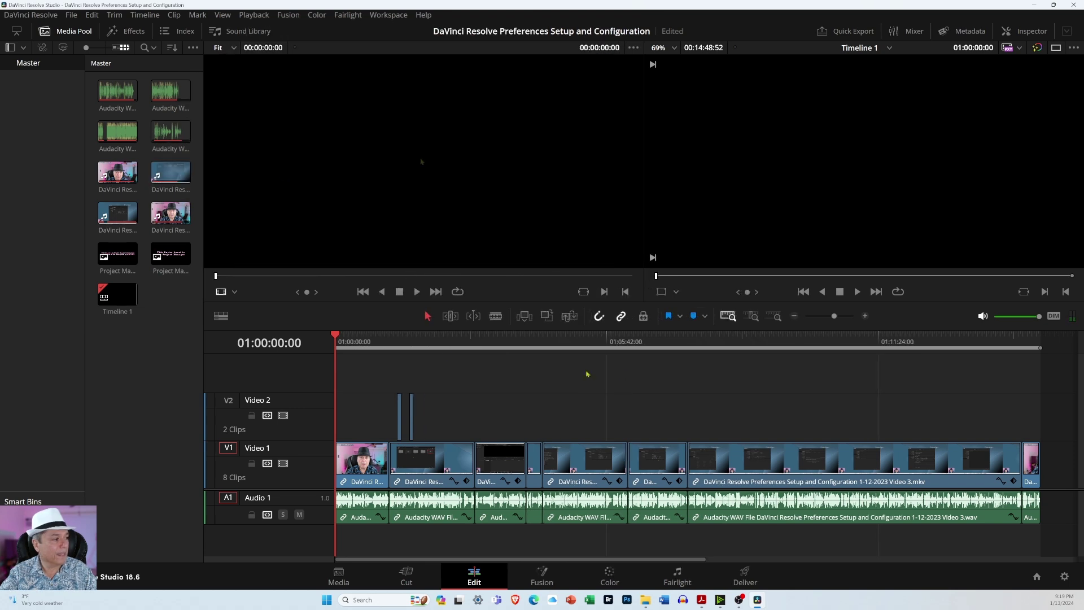
- Scrub the playhead forward to 01:07:24:44, the Project Save and Load preferences frame
{"action": "left_click", "coordinate": [335, 337]}
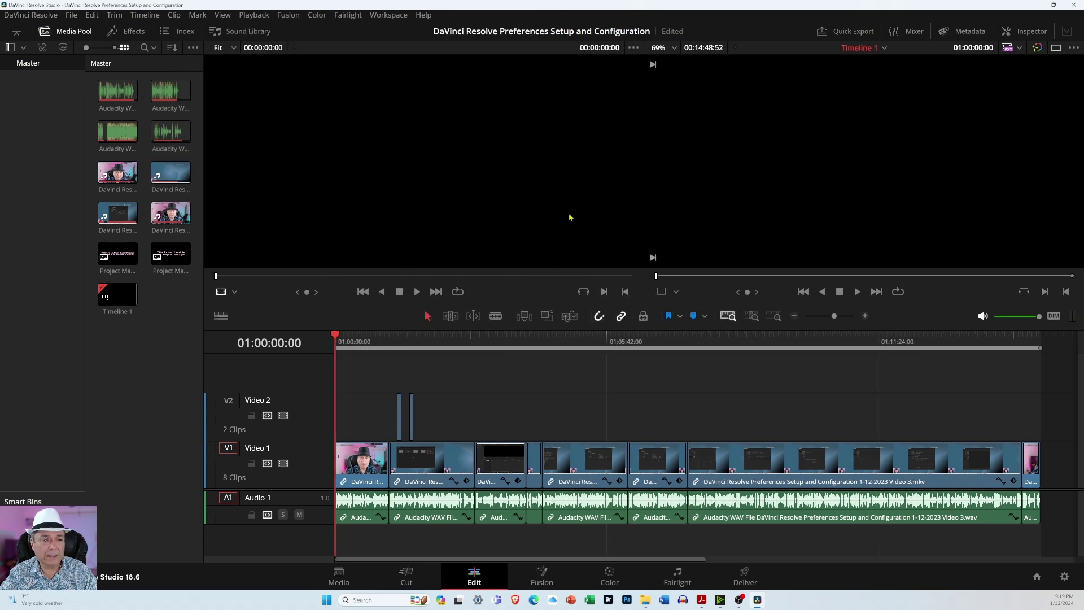
{"action": "left_click_drag", "start_coordinate": [337, 336], "coordinate": [600, 342]}
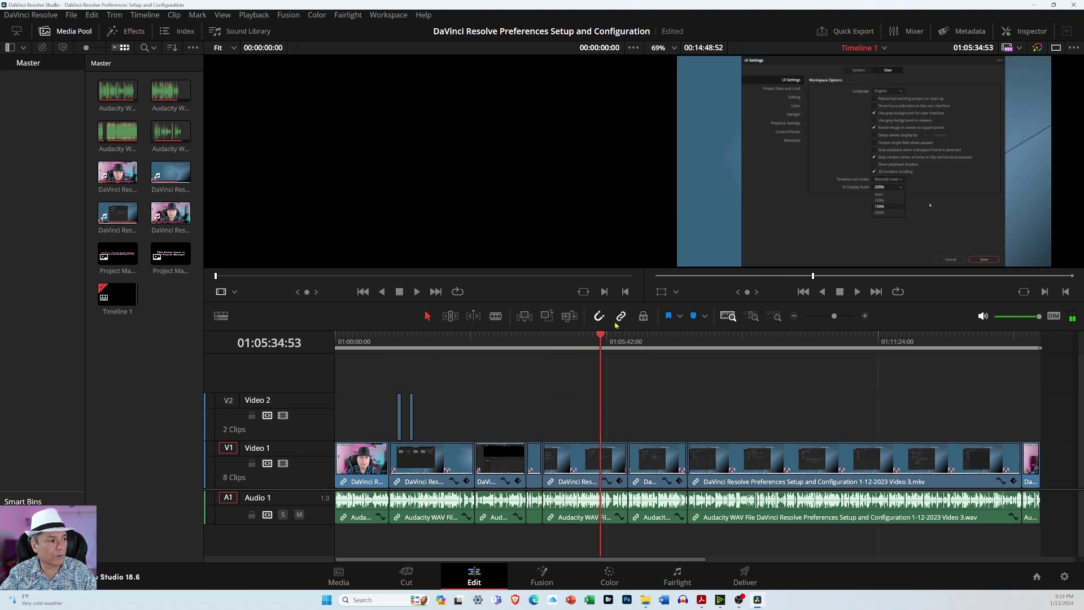
{"action": "left_click_drag", "start_coordinate": [604, 337], "coordinate": [689, 338]}
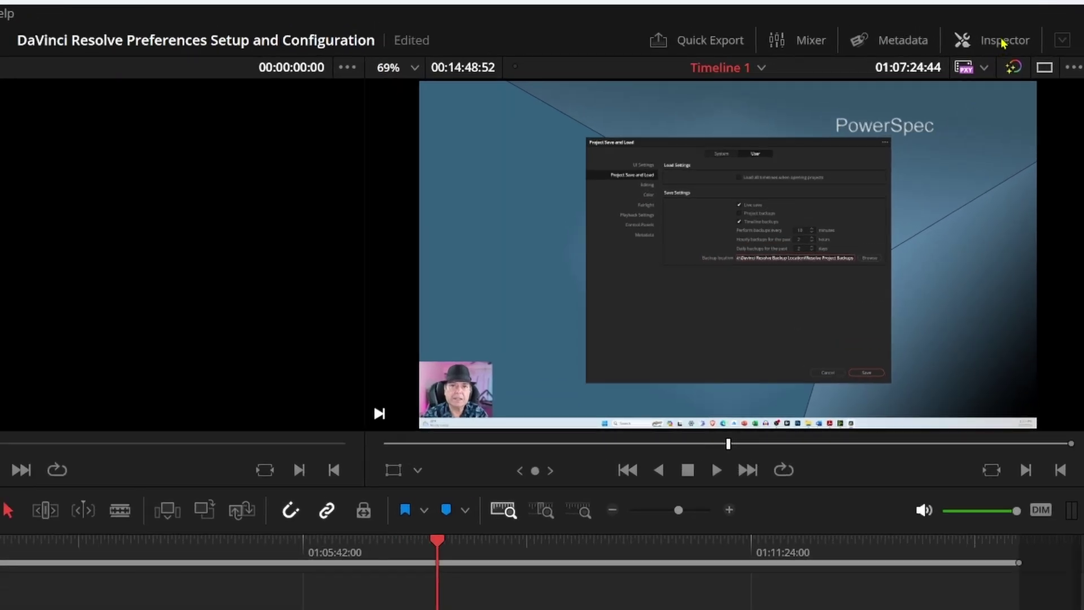
- Show the Inspector panel and hide the Media Pool
{"action": "left_click", "coordinate": [1017, 45]}
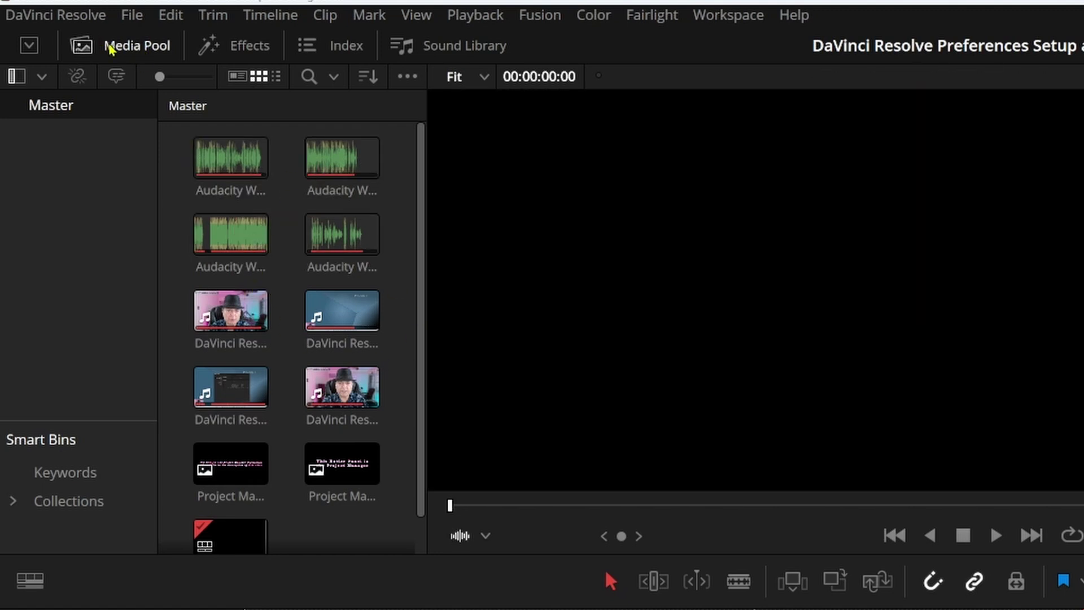
{"action": "left_click", "coordinate": [111, 50]}
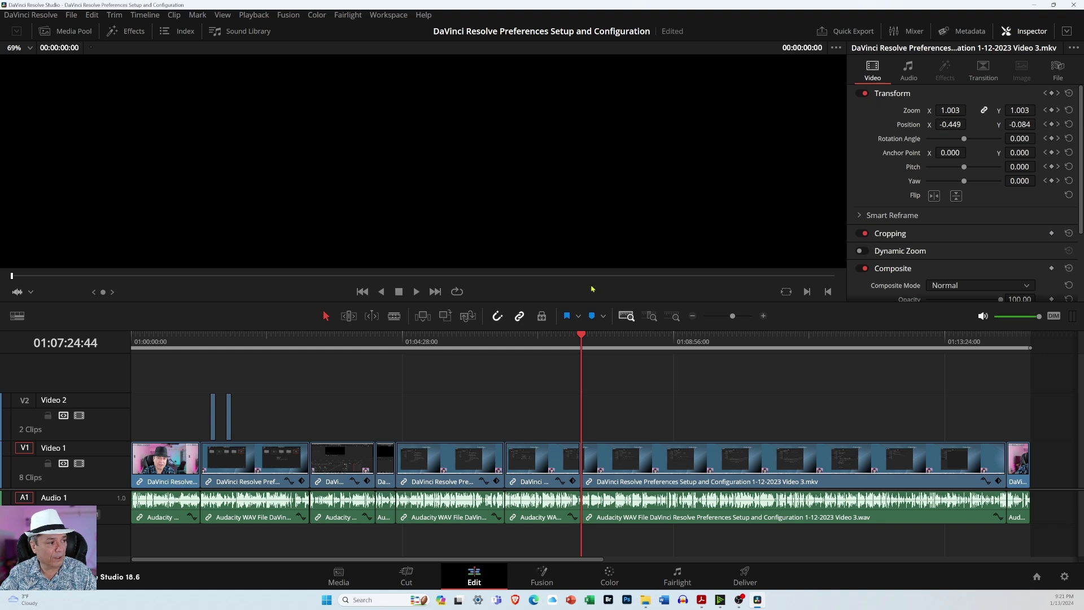
- Scrub the timeline to 01:05:25:50 and reduce the viewer zoom from 73% to 40%
{"action": "left_click", "coordinate": [584, 337]}
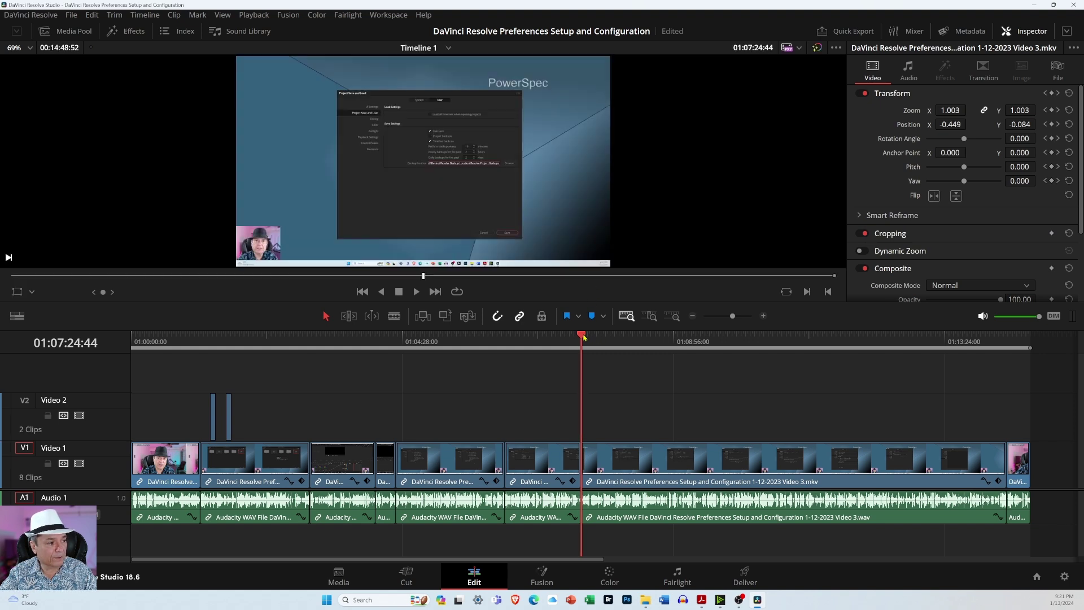
{"action": "left_click_drag", "start_coordinate": [583, 336], "coordinate": [462, 343]}
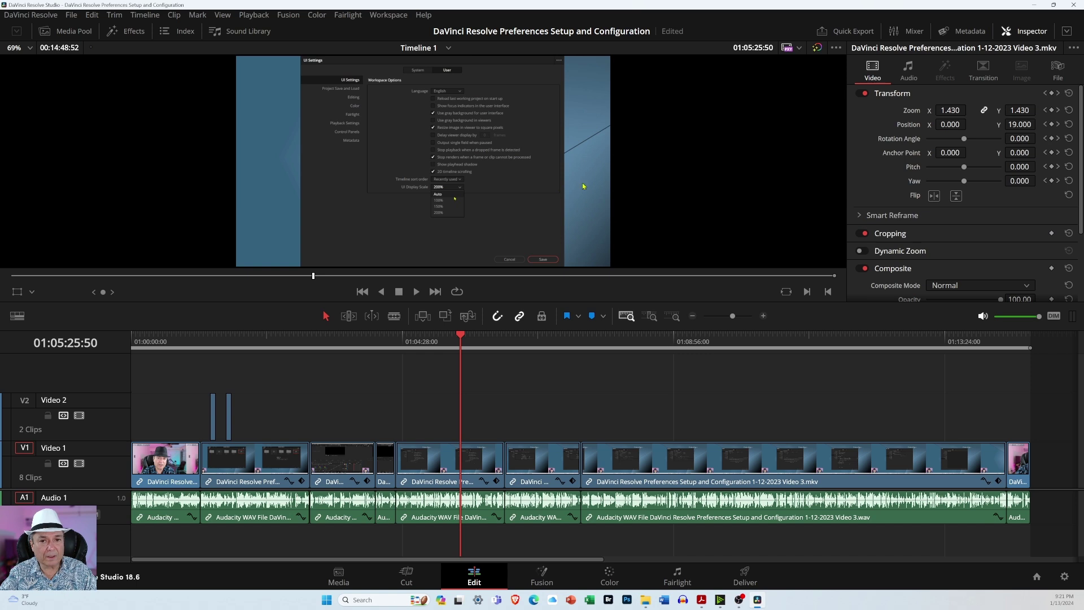
{"action": "scroll", "coordinate": [618, 183], "scroll_direction": "down", "scroll_amount": 5}
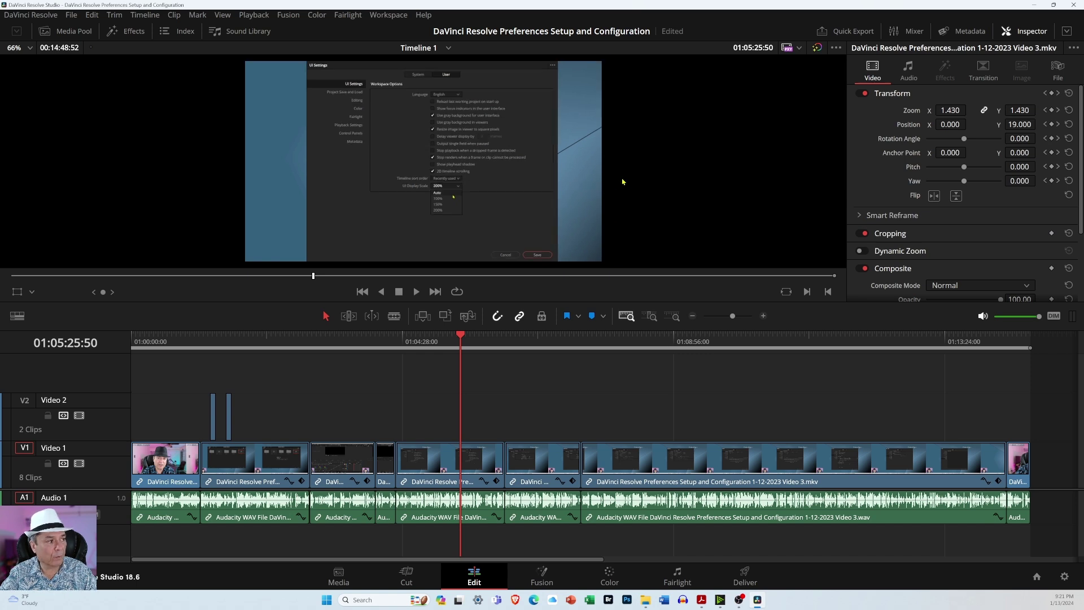
{"action": "scroll", "coordinate": [623, 180], "scroll_direction": "down", "scroll_amount": 3}
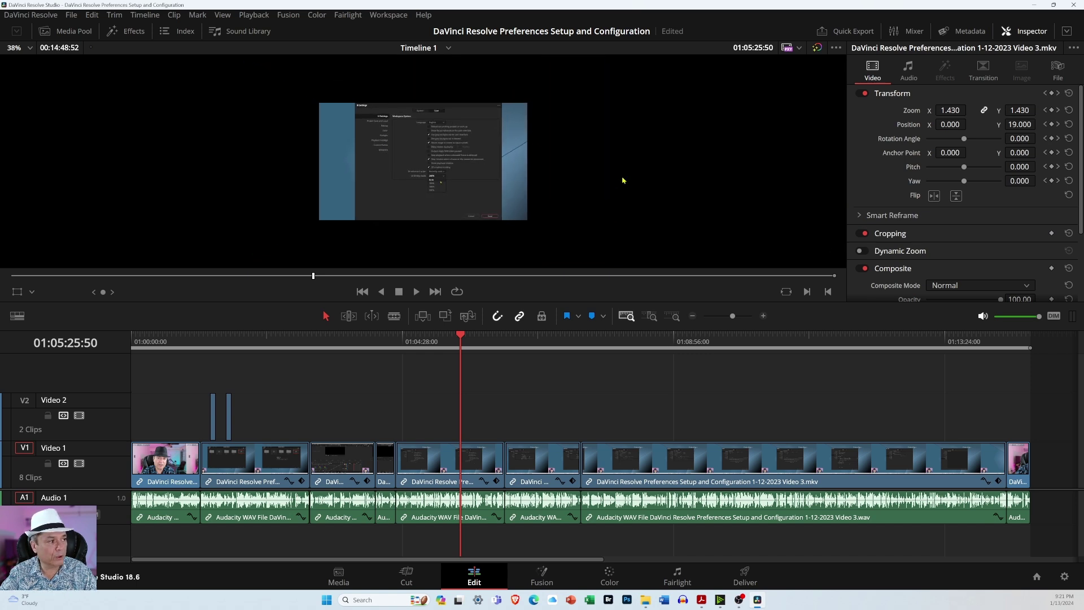
{"action": "scroll", "coordinate": [622, 179], "scroll_direction": "up", "scroll_amount": 5}
{"action": "scroll", "coordinate": [621, 179], "scroll_direction": "up", "scroll_amount": 8}
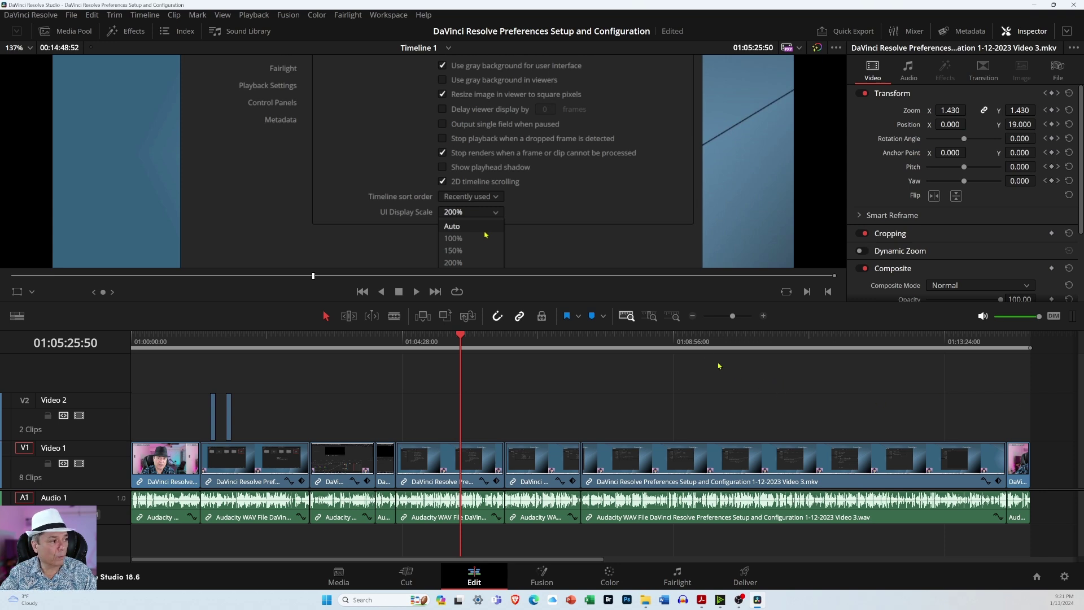
{"action": "scroll", "coordinate": [647, 229], "scroll_direction": "down", "scroll_amount": 5}
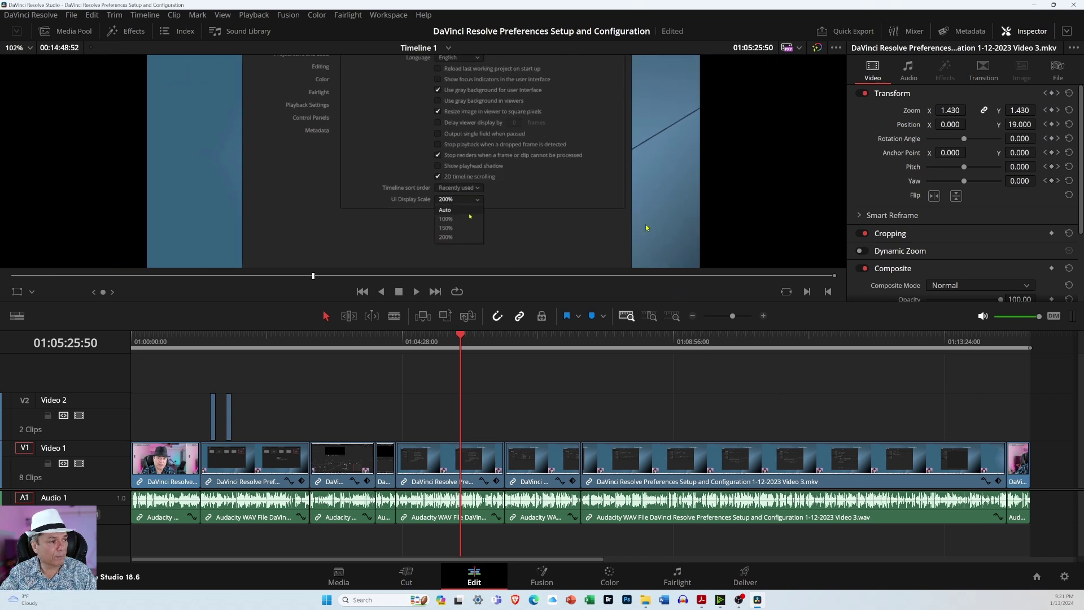
{"action": "scroll", "coordinate": [646, 225], "scroll_direction": "down", "scroll_amount": 1}
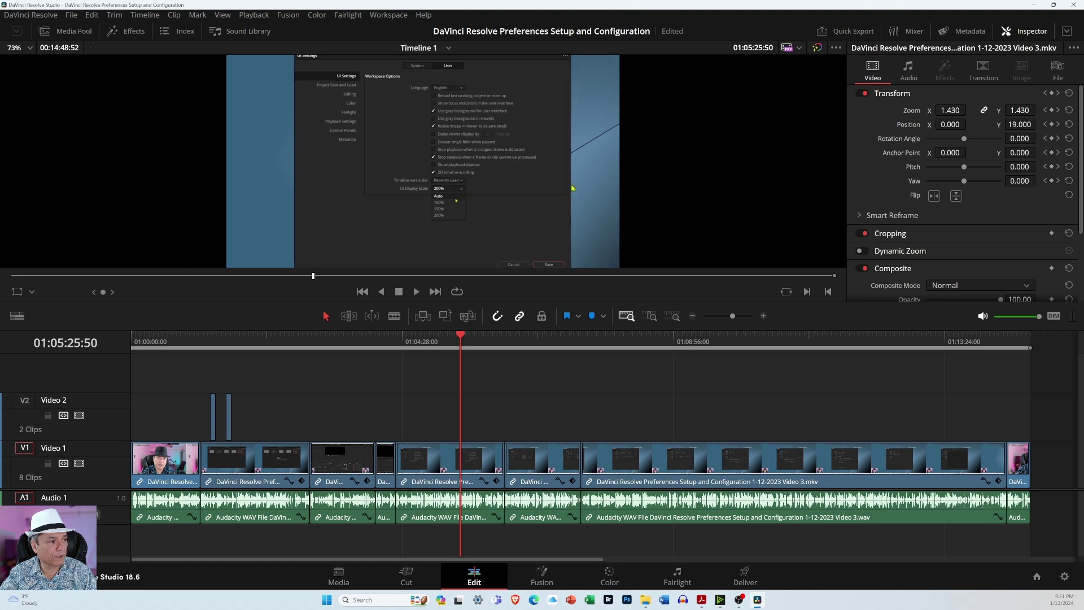
{"action": "scroll", "coordinate": [685, 186], "scroll_direction": "down", "scroll_amount": 4}
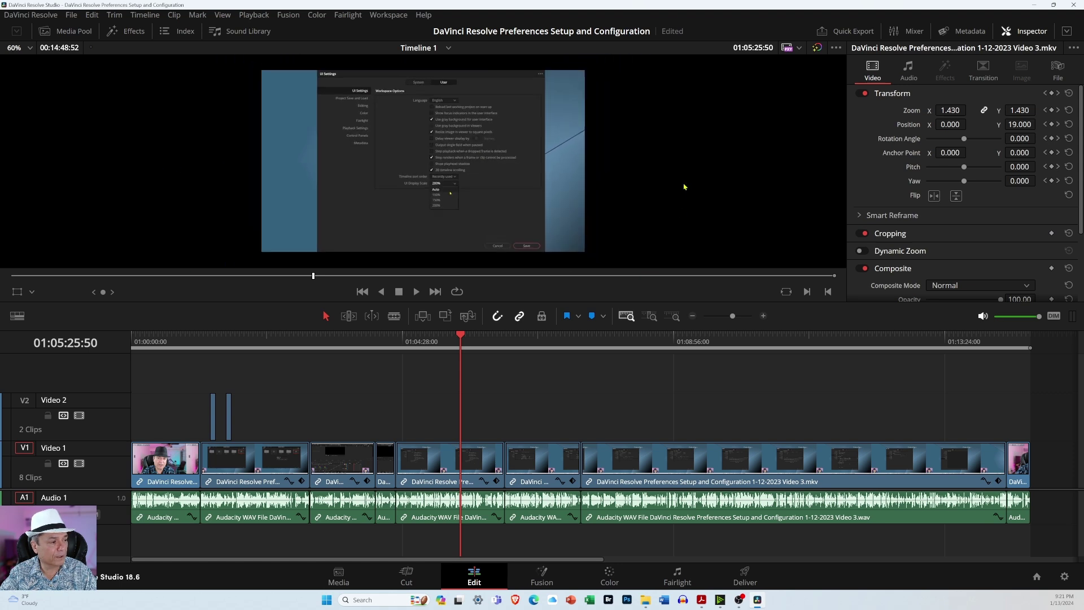
{"action": "scroll", "coordinate": [661, 176], "scroll_direction": "down", "scroll_amount": 3}
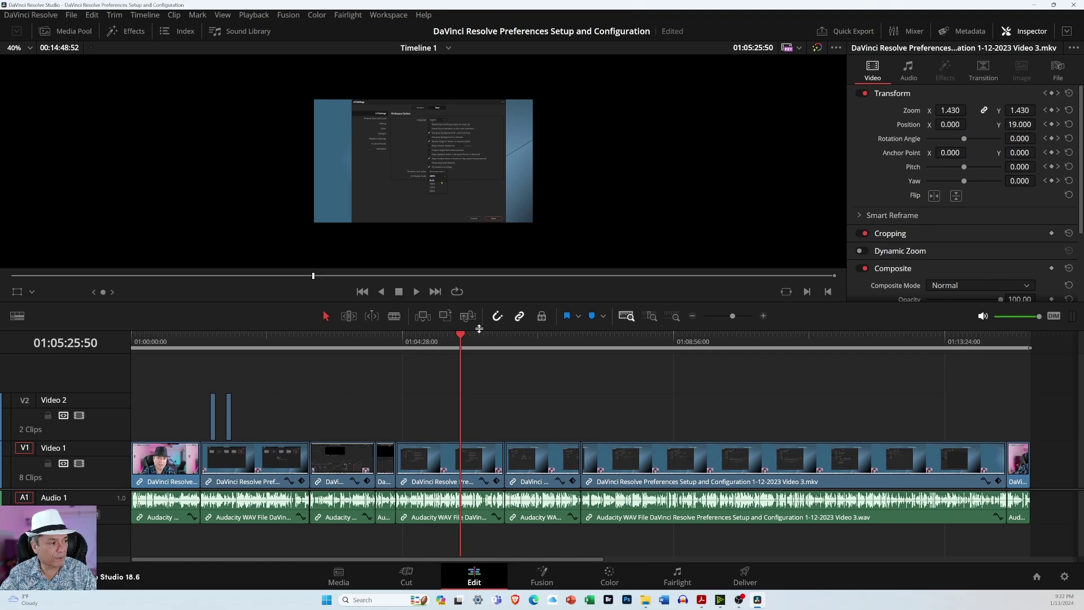
- Enlarge the timeline by shrinking the viewer area, then zoom the preview down to 26%
{"action": "left_click_drag", "start_coordinate": [479, 328], "coordinate": [491, 169]}
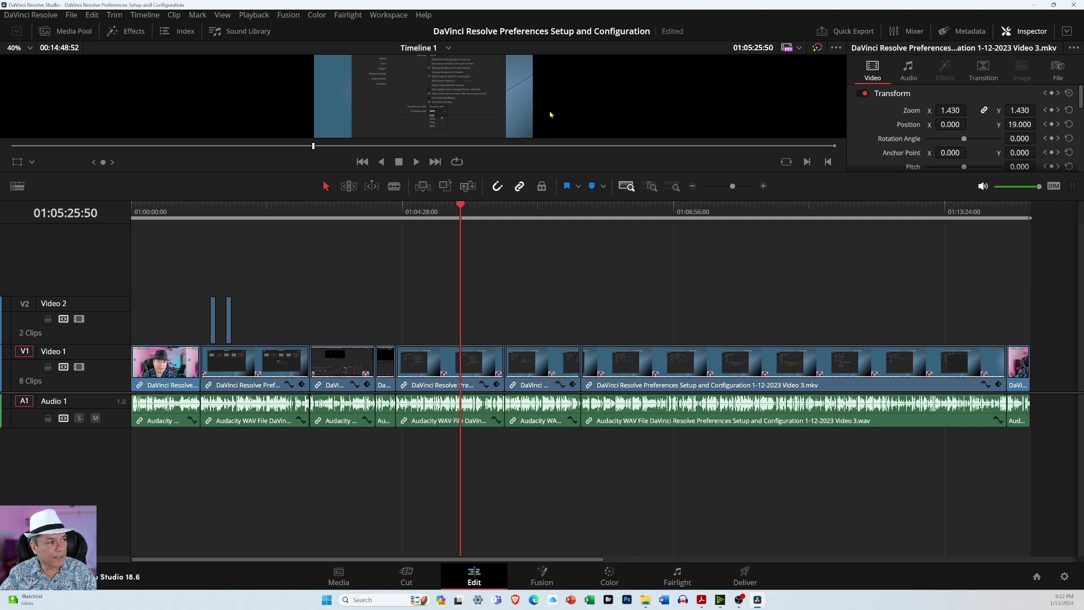
{"action": "scroll", "coordinate": [555, 104], "scroll_direction": "down", "scroll_amount": 3}
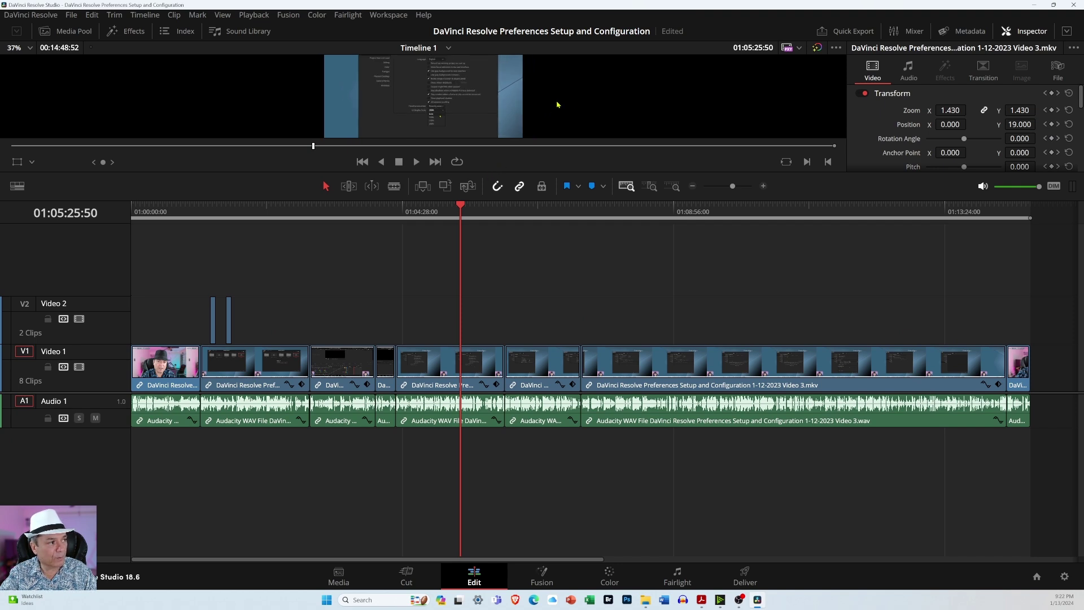
{"action": "scroll", "coordinate": [557, 104], "scroll_direction": "down", "scroll_amount": 2}
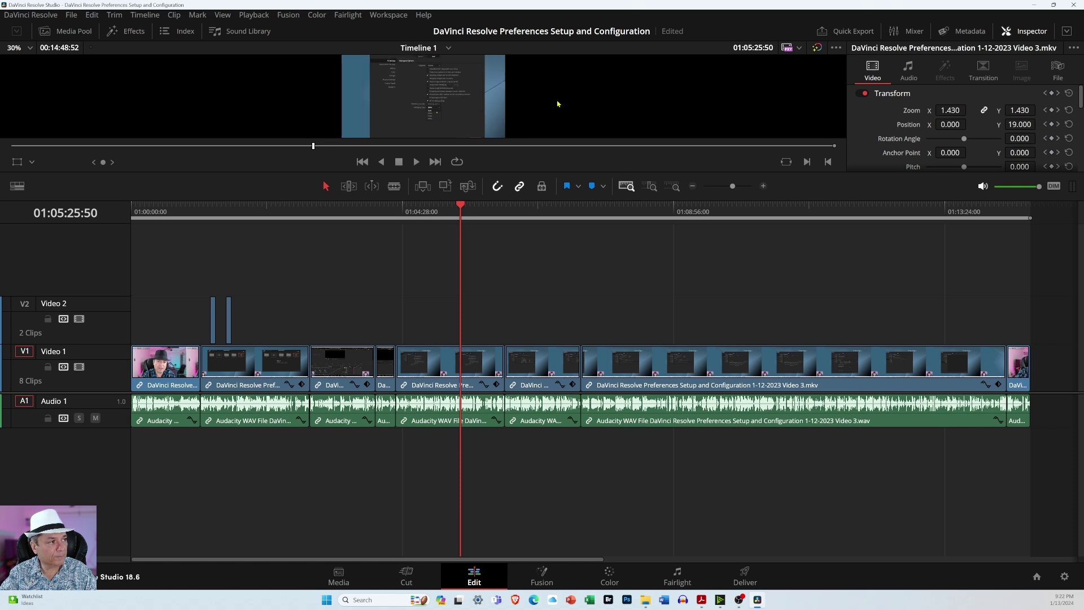
{"action": "scroll", "coordinate": [558, 104], "scroll_direction": "down", "scroll_amount": 1}
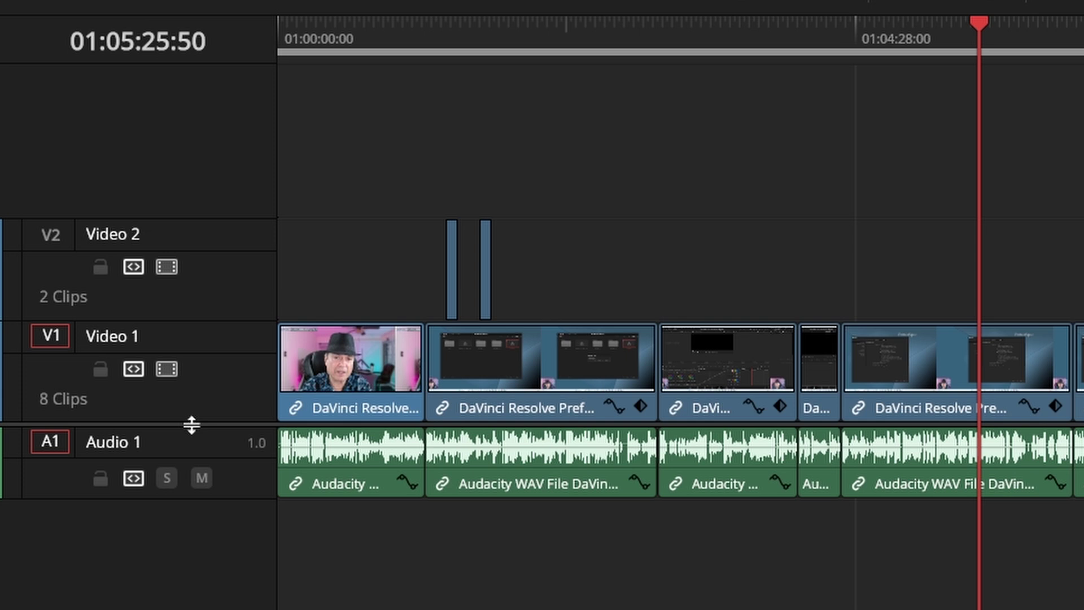
- Make the Video 1 and Video 2 tracks taller, keeping the Video 1 track name unchanged
{"action": "left_click_drag", "start_coordinate": [192, 425], "coordinate": [214, 440]}
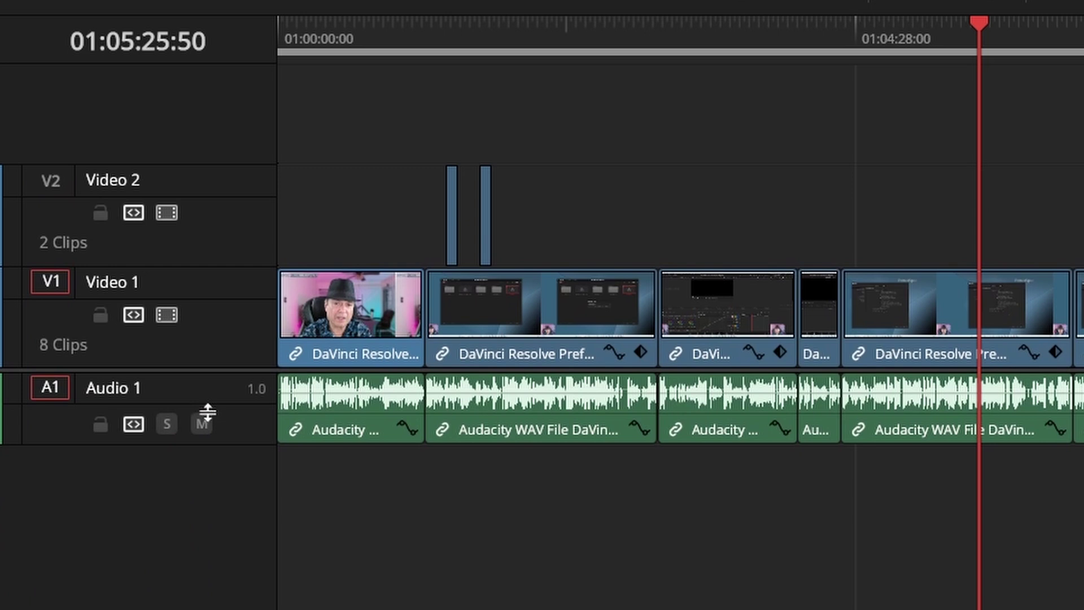
{"action": "left_click_drag", "start_coordinate": [208, 412], "coordinate": [209, 435]}
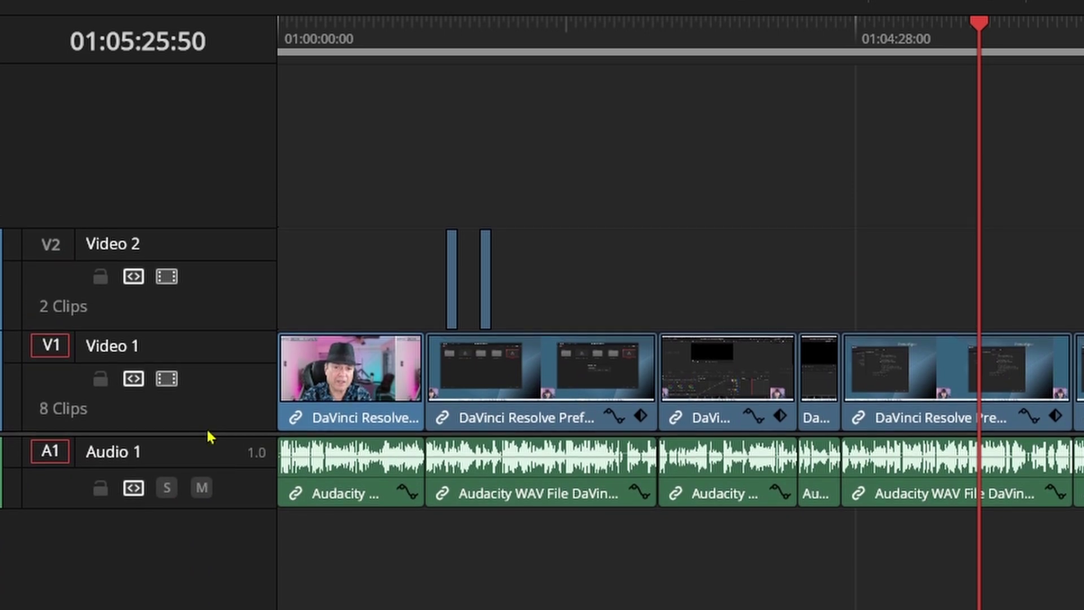
{"action": "double_click", "coordinate": [212, 335]}
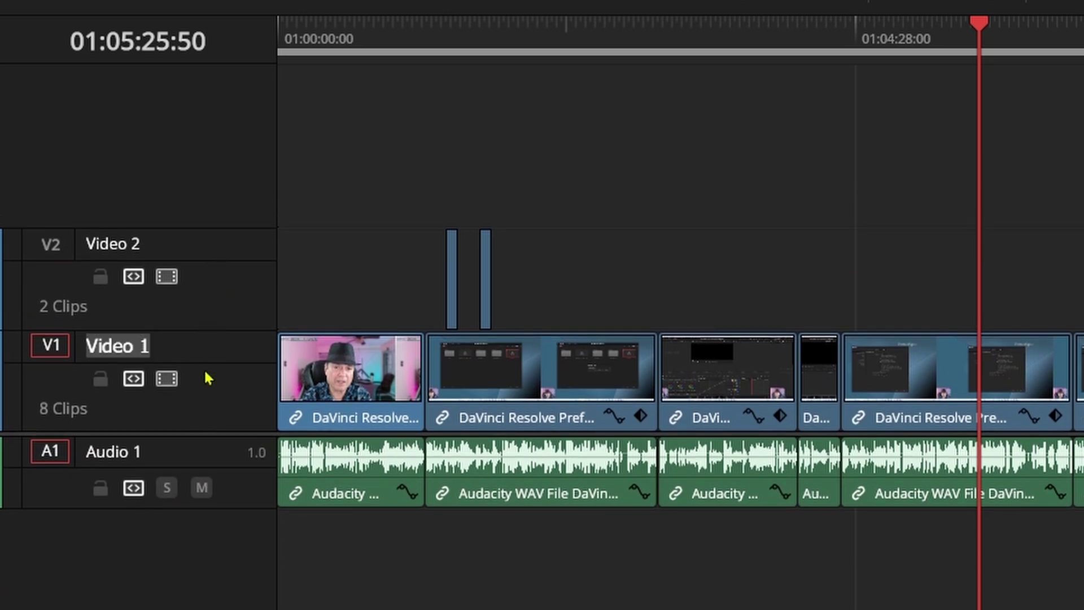
{"action": "key", "text": "Return"}
{"action": "left_click_drag", "start_coordinate": [209, 329], "coordinate": [233, 312]}
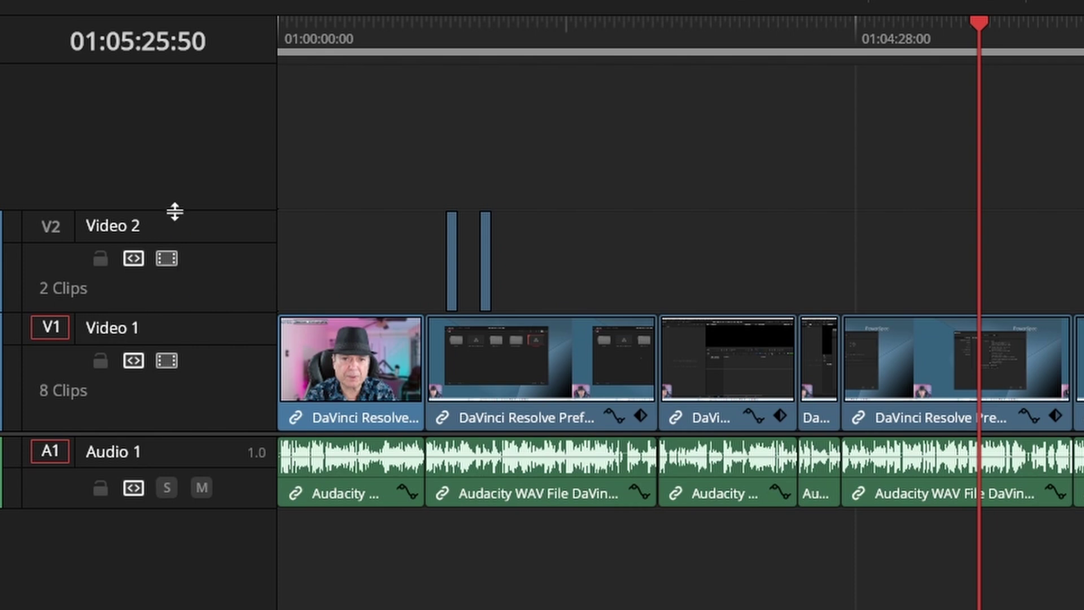
{"action": "left_click_drag", "start_coordinate": [174, 210], "coordinate": [189, 178]}
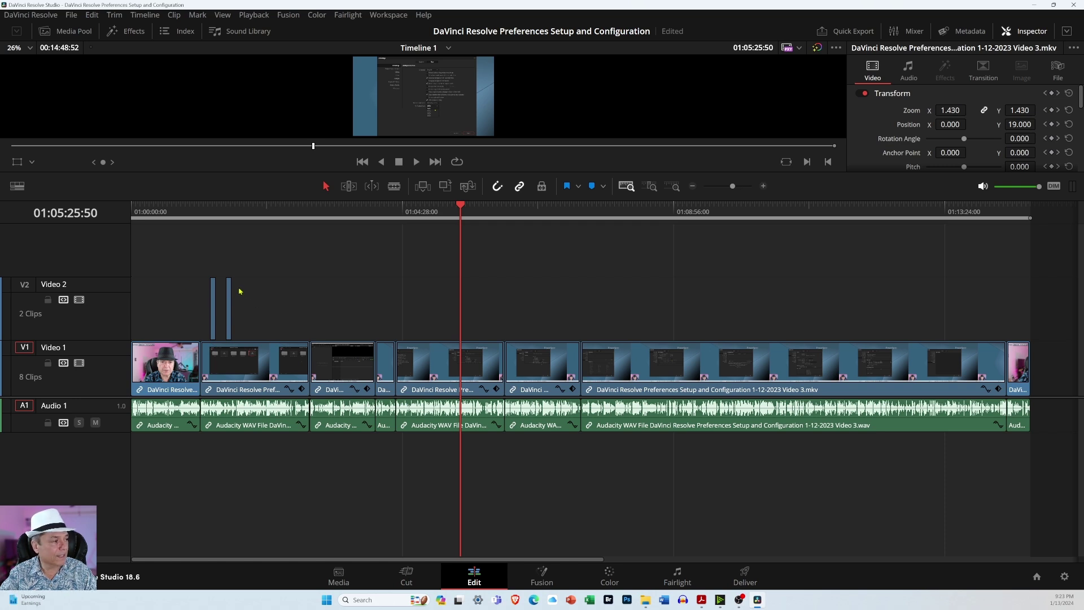
- Move the playhead to 01:01:18 and play to the 'This Entire Panel is the Project Manager' frame
{"action": "left_click", "coordinate": [210, 211]}
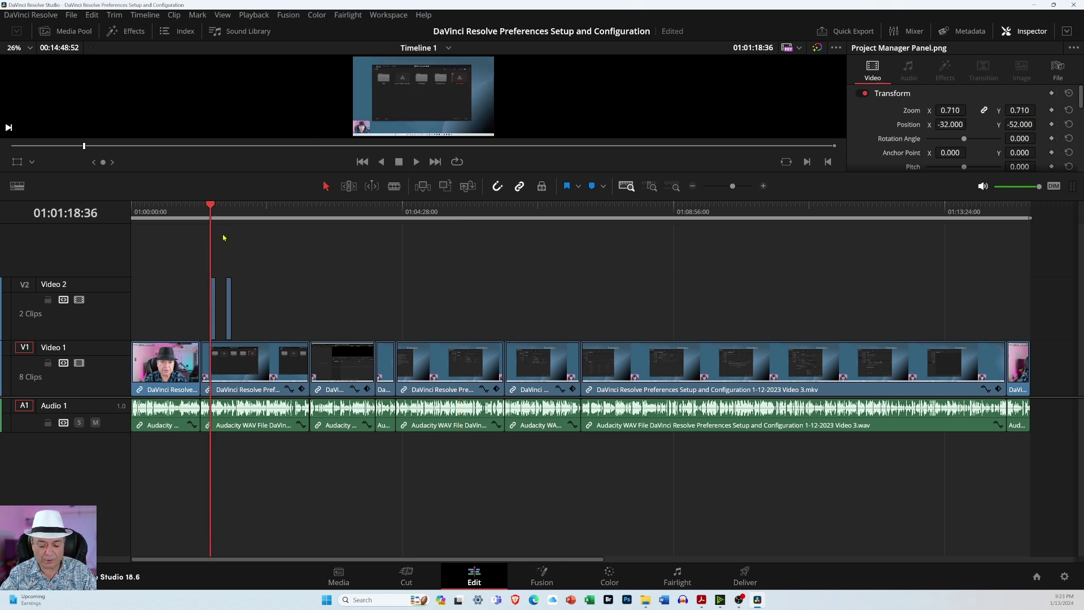
{"action": "key", "text": "space"}
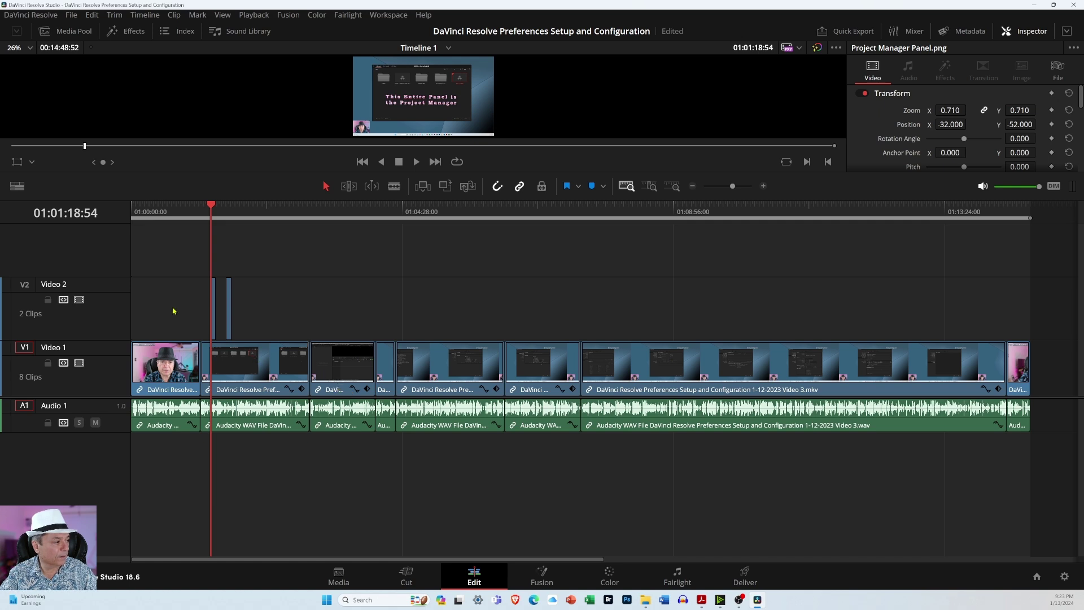
- Shift-scroll over the tracks to enlarge Audio 1 waveforms and Video 1 thumbnails
{"action": "scroll", "coordinate": [175, 319], "scroll_direction": "down", "scroll_amount": 5}
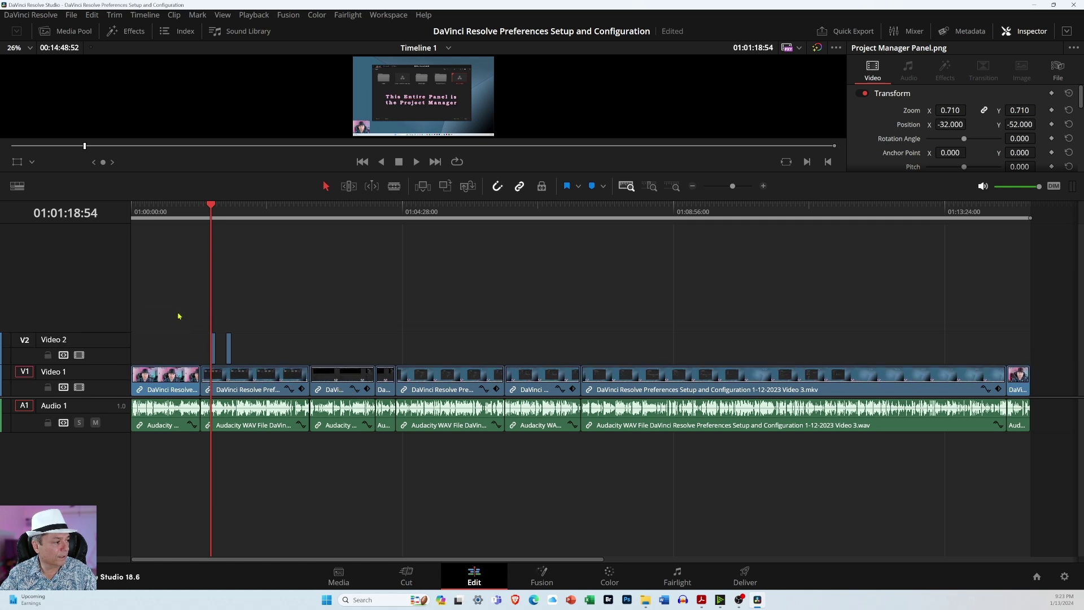
{"action": "scroll", "coordinate": [184, 356], "scroll_direction": "up", "scroll_amount": 5}
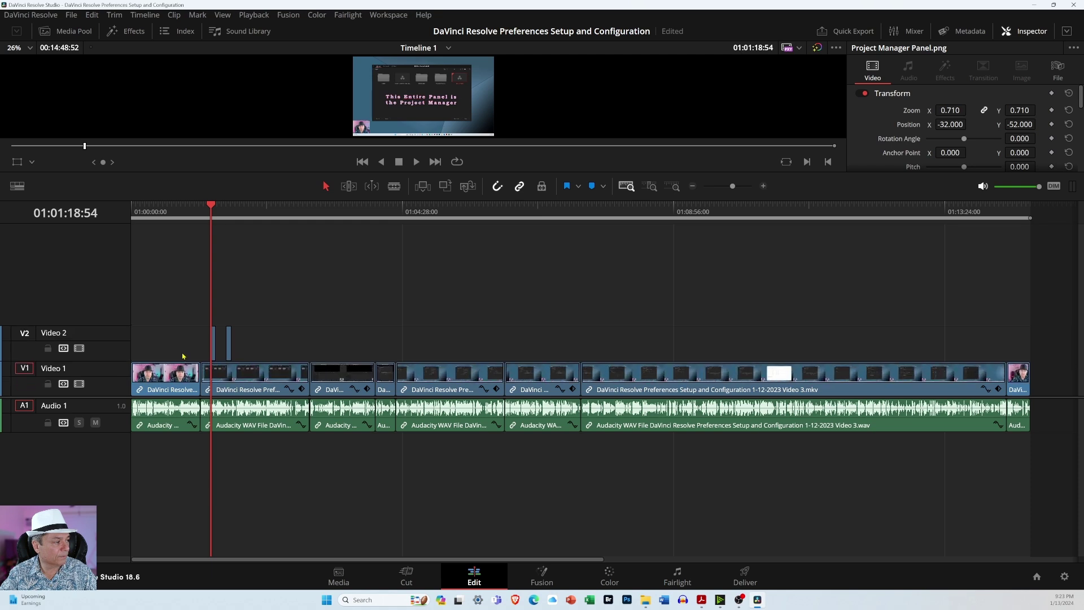
{"action": "scroll", "coordinate": [183, 350], "scroll_direction": "up", "scroll_amount": 2}
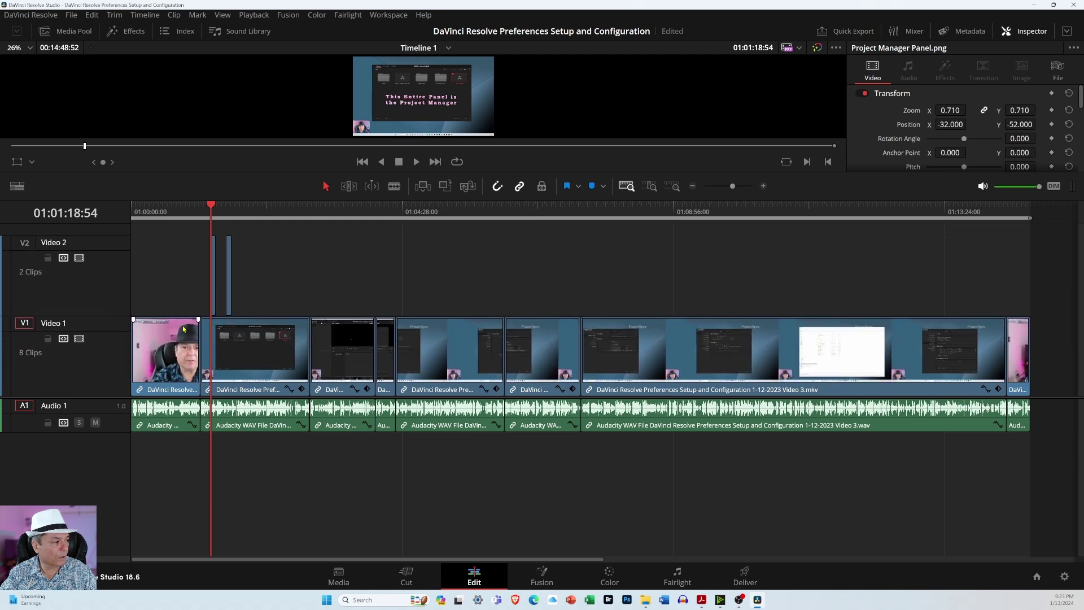
{"action": "scroll", "coordinate": [184, 324], "scroll_direction": "down", "scroll_amount": 6}
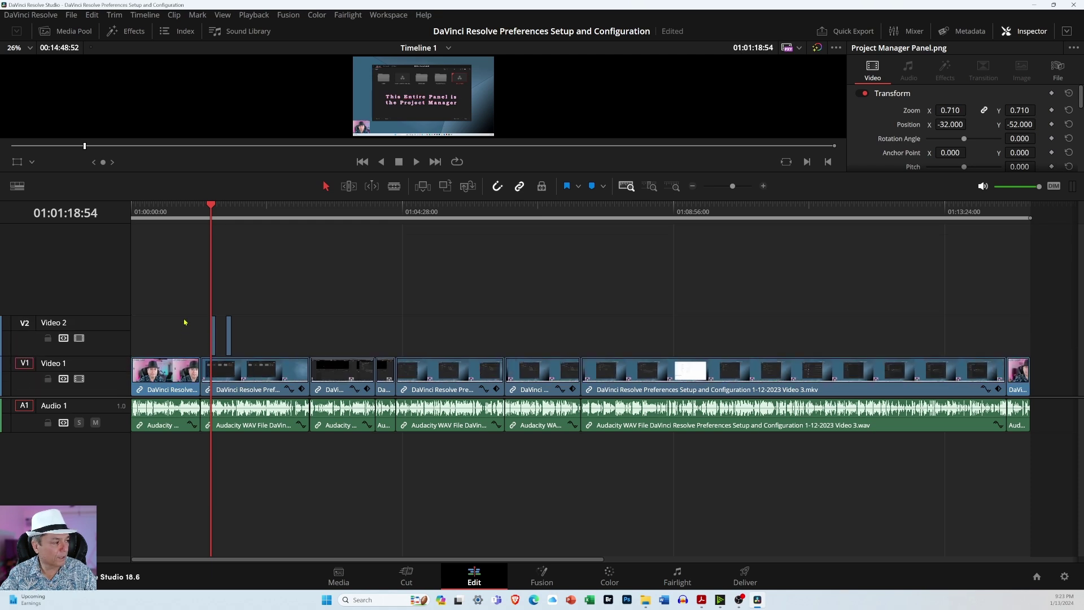
{"action": "scroll", "coordinate": [183, 322], "scroll_direction": "down", "scroll_amount": 2}
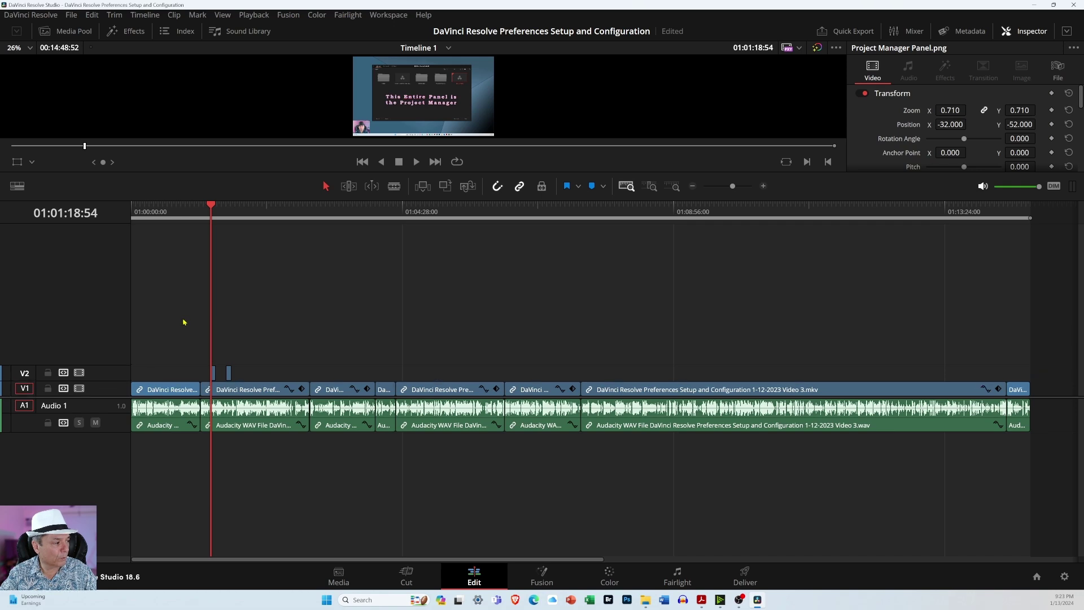
{"action": "scroll", "coordinate": [182, 322], "scroll_direction": "up", "scroll_amount": 3}
{"action": "scroll", "coordinate": [183, 321], "scroll_direction": "up", "scroll_amount": 2}
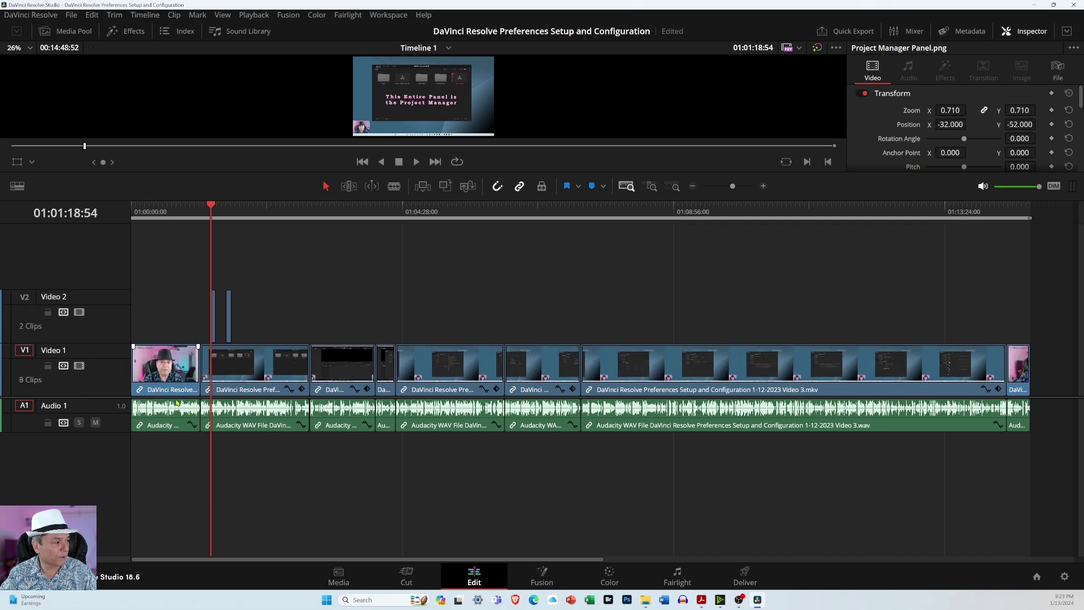
{"action": "scroll", "coordinate": [176, 428], "scroll_direction": "up", "scroll_amount": 3}
{"action": "scroll", "coordinate": [176, 428], "scroll_direction": "up", "scroll_amount": 3}
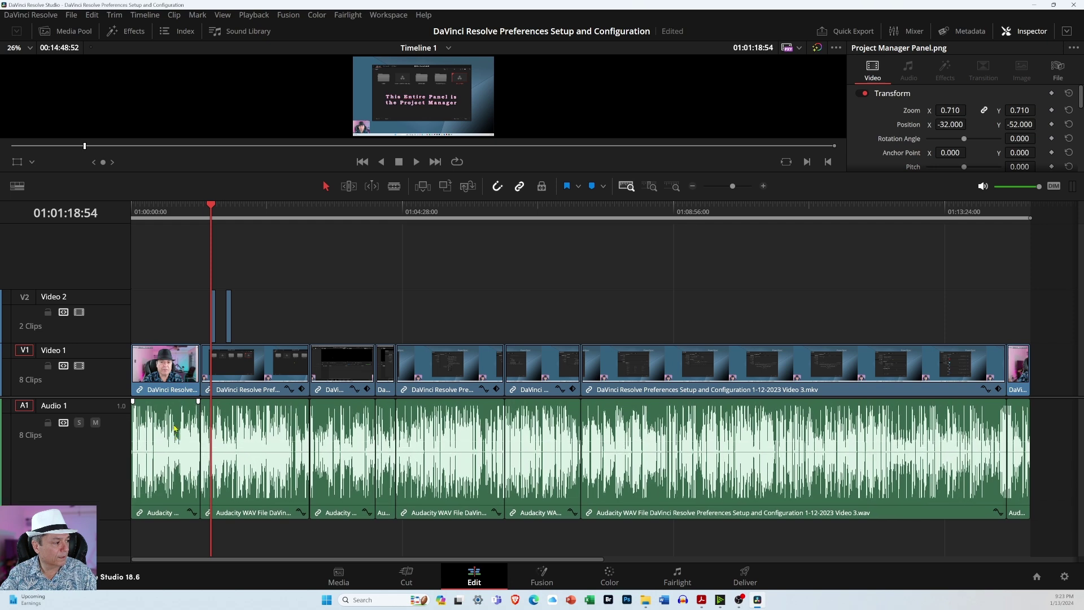
{"action": "scroll", "coordinate": [176, 426], "scroll_direction": "down", "scroll_amount": 1}
{"action": "scroll", "coordinate": [175, 426], "scroll_direction": "down", "scroll_amount": 2}
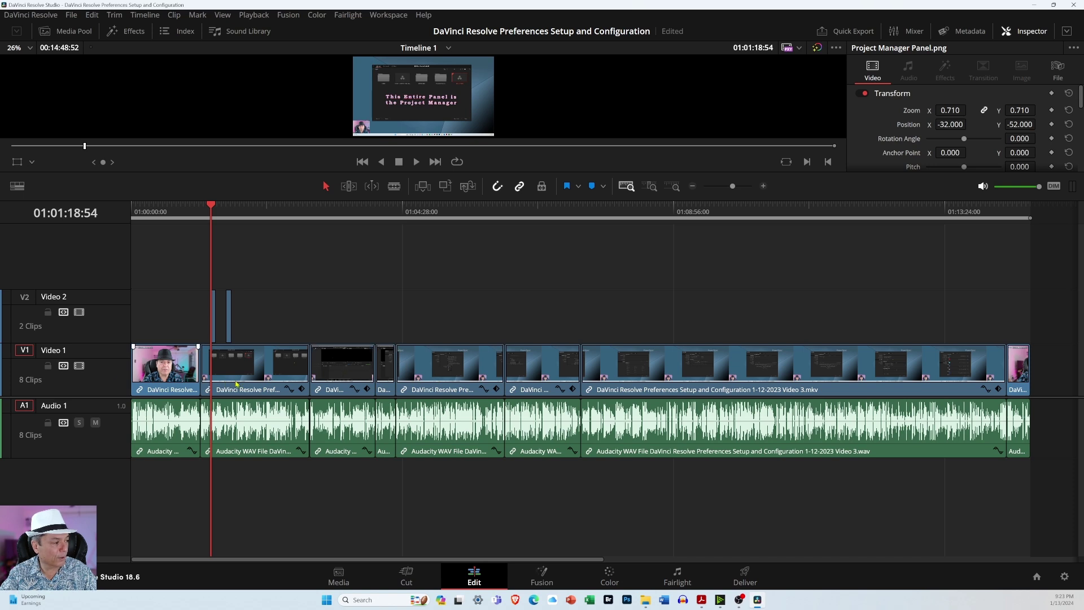
{"action": "scroll", "coordinate": [61, 383], "scroll_direction": "up", "scroll_amount": 2}
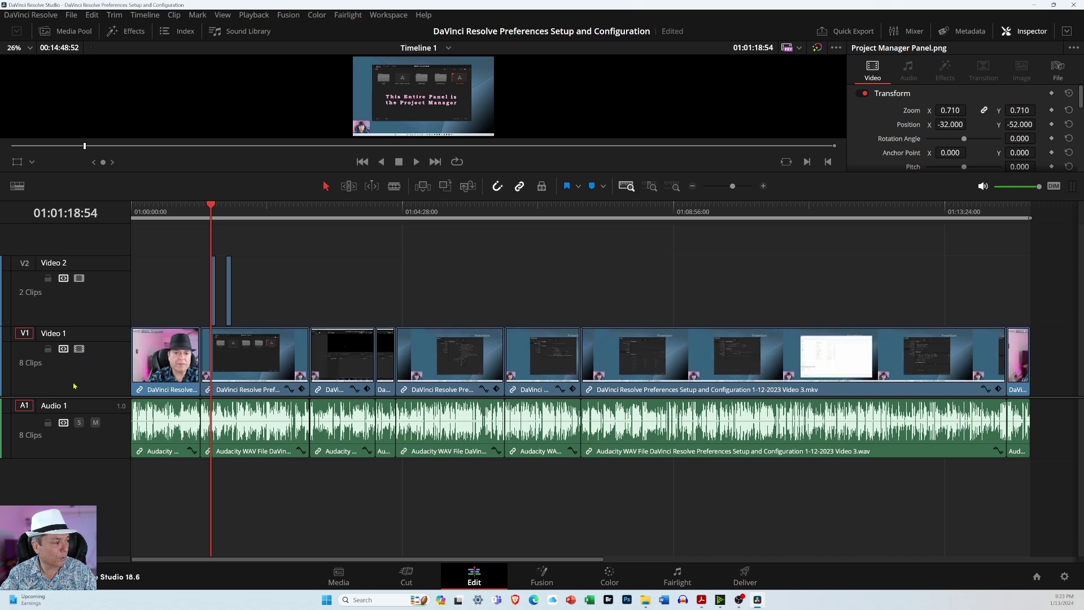
{"action": "scroll", "coordinate": [102, 298], "scroll_direction": "up", "scroll_amount": 2}
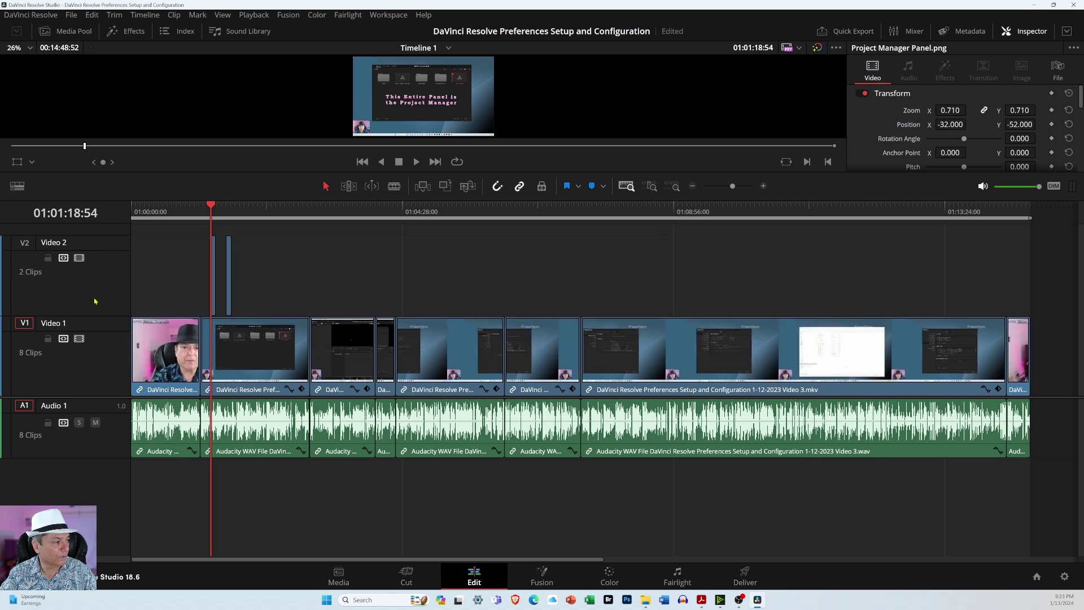
{"action": "scroll", "coordinate": [96, 302], "scroll_direction": "down", "scroll_amount": 4}
{"action": "scroll", "coordinate": [94, 304], "scroll_direction": "up", "scroll_amount": 1}
{"action": "scroll", "coordinate": [94, 304], "scroll_direction": "up", "scroll_amount": 2}
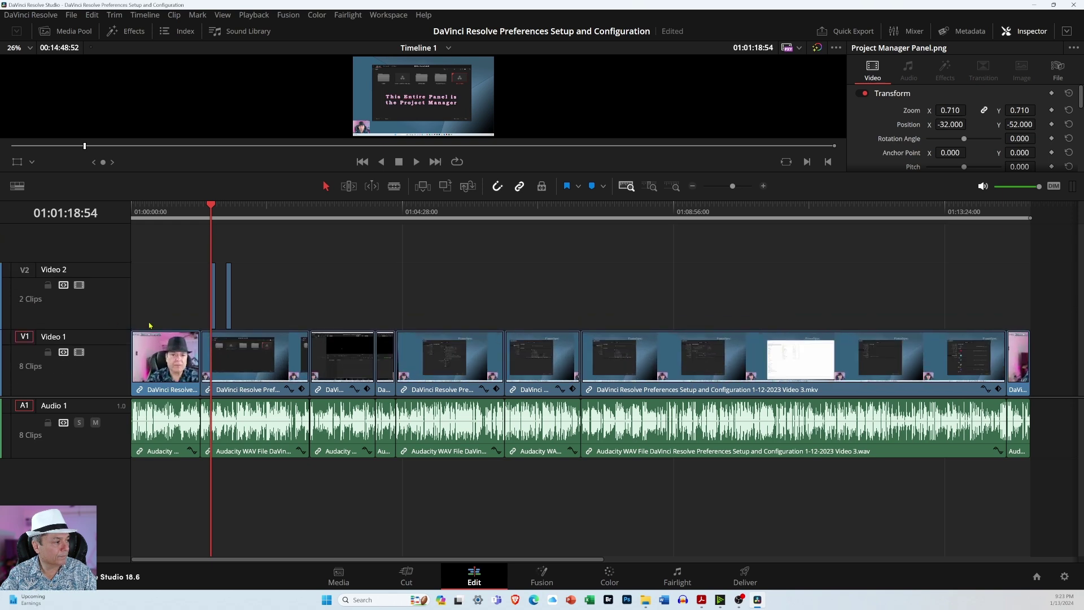
- Shorten Video 1 and Audio 1 slightly and readjust Video 2's height for a compact timeline
{"action": "left_click_drag", "start_coordinate": [107, 263], "coordinate": [107, 288]}
{"action": "scroll", "coordinate": [110, 316], "scroll_direction": "up", "scroll_amount": 2}
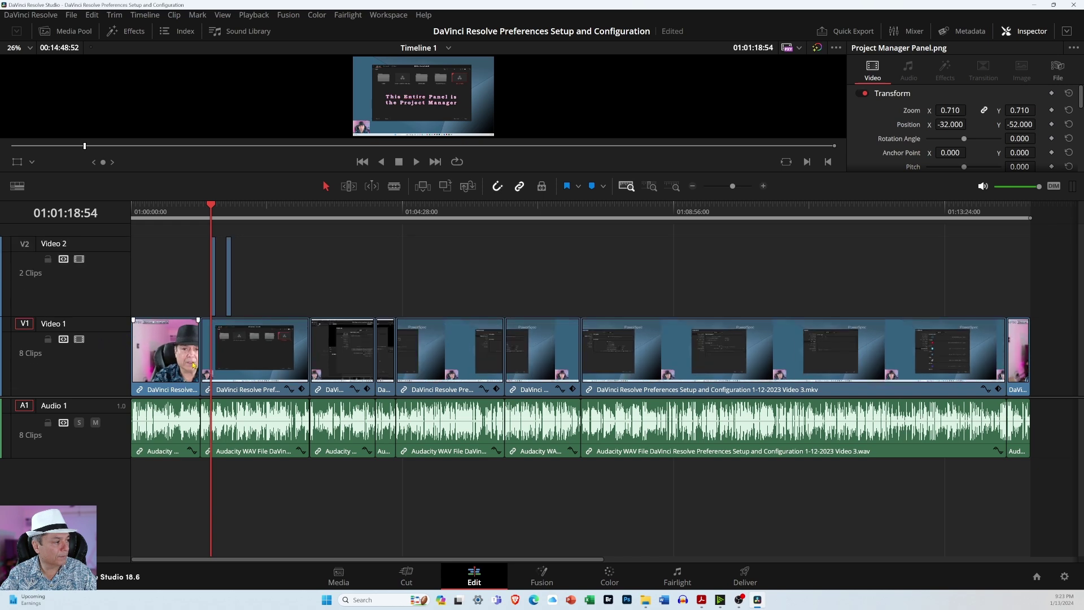
{"action": "left_click_drag", "start_coordinate": [103, 234], "coordinate": [104, 265]}
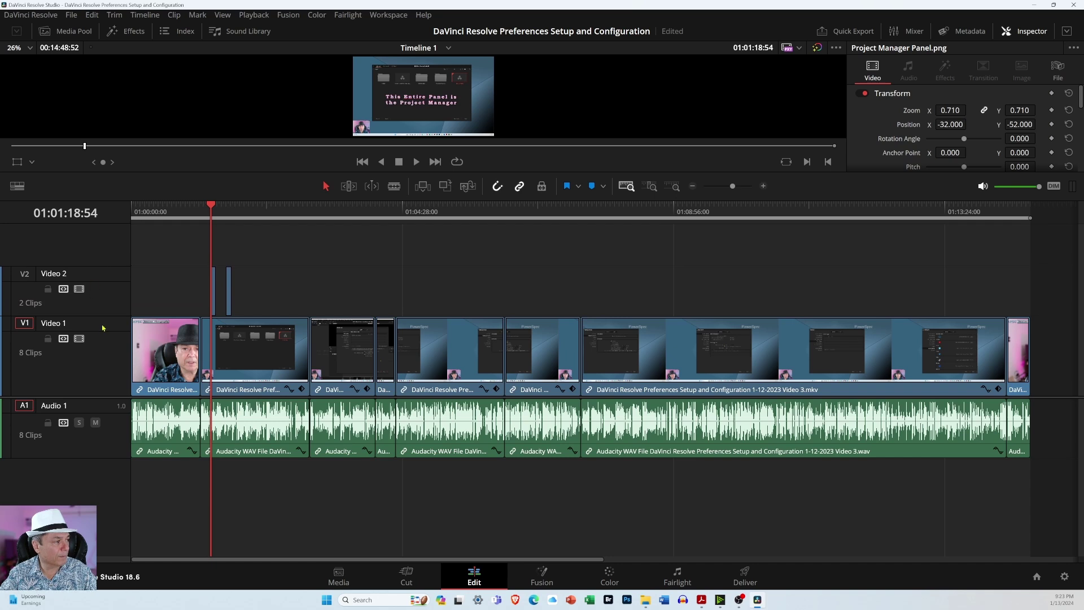
{"action": "mouse_move", "coordinate": [103, 319]}
{"action": "left_mouse_down"}
{"action": "mouse_move", "coordinate": [103, 354]}
{"action": "mouse_move", "coordinate": [104, 340]}
{"action": "left_mouse_up"}
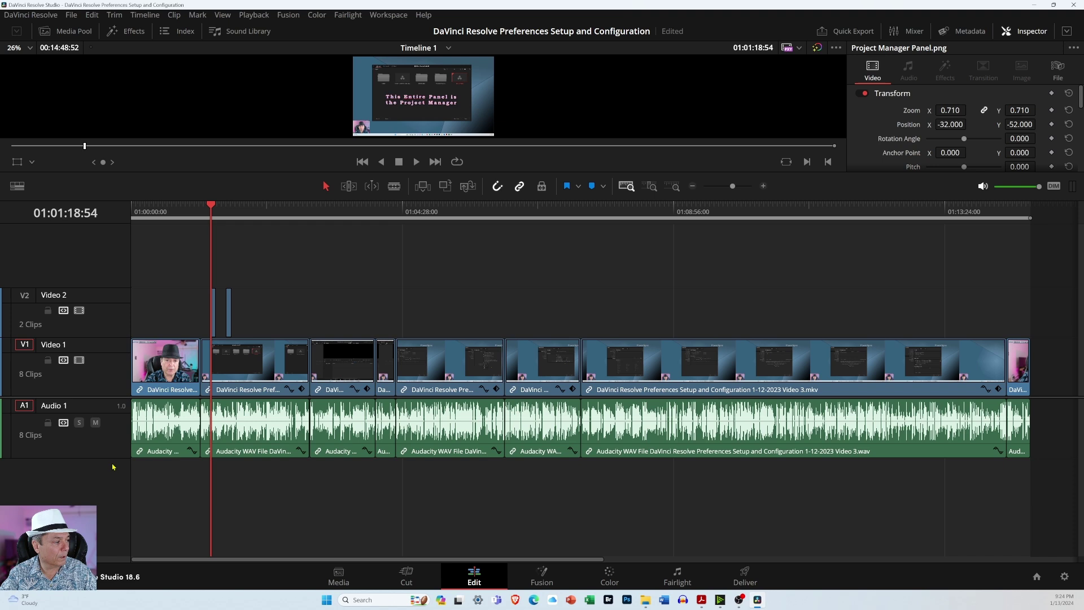
{"action": "mouse_move", "coordinate": [113, 456]}
{"action": "left_mouse_down"}
{"action": "mouse_move", "coordinate": [113, 473]}
{"action": "mouse_move", "coordinate": [114, 456]}
{"action": "left_mouse_up"}
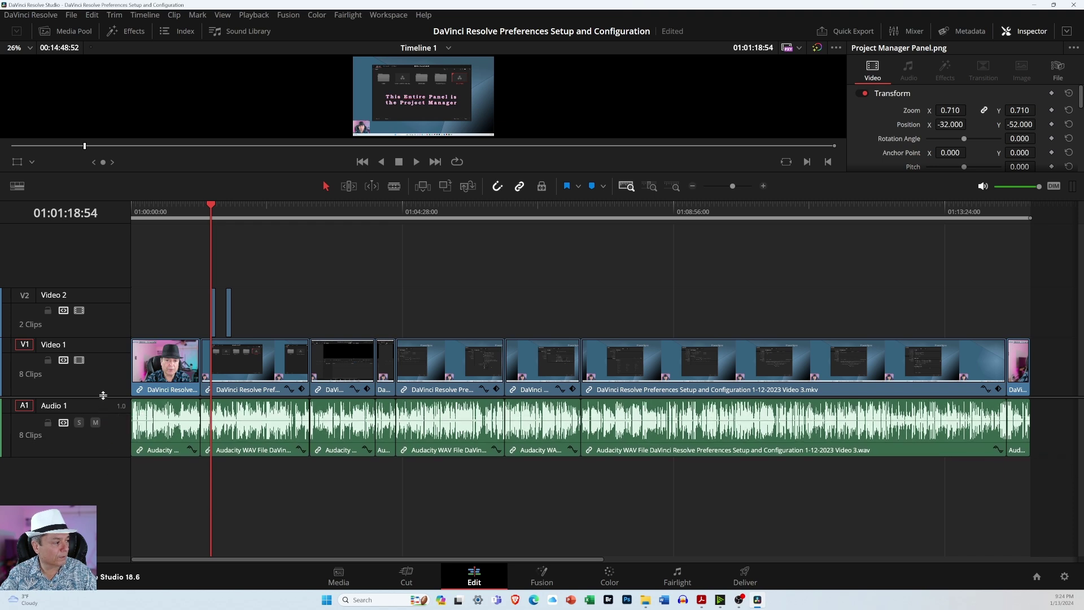
{"action": "left_click_drag", "start_coordinate": [110, 455], "coordinate": [109, 443]}
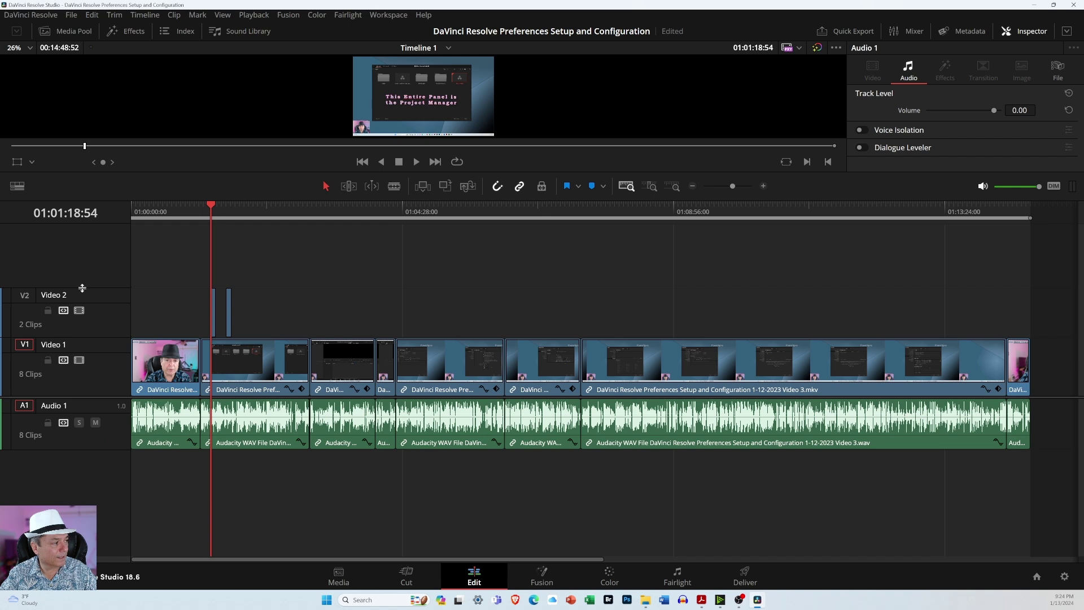
{"action": "mouse_move", "coordinate": [82, 288]}
{"action": "left_mouse_down"}
{"action": "mouse_move", "coordinate": [85, 264]}
{"action": "mouse_move", "coordinate": [91, 298]}
{"action": "mouse_move", "coordinate": [91, 279]}
{"action": "left_mouse_up"}
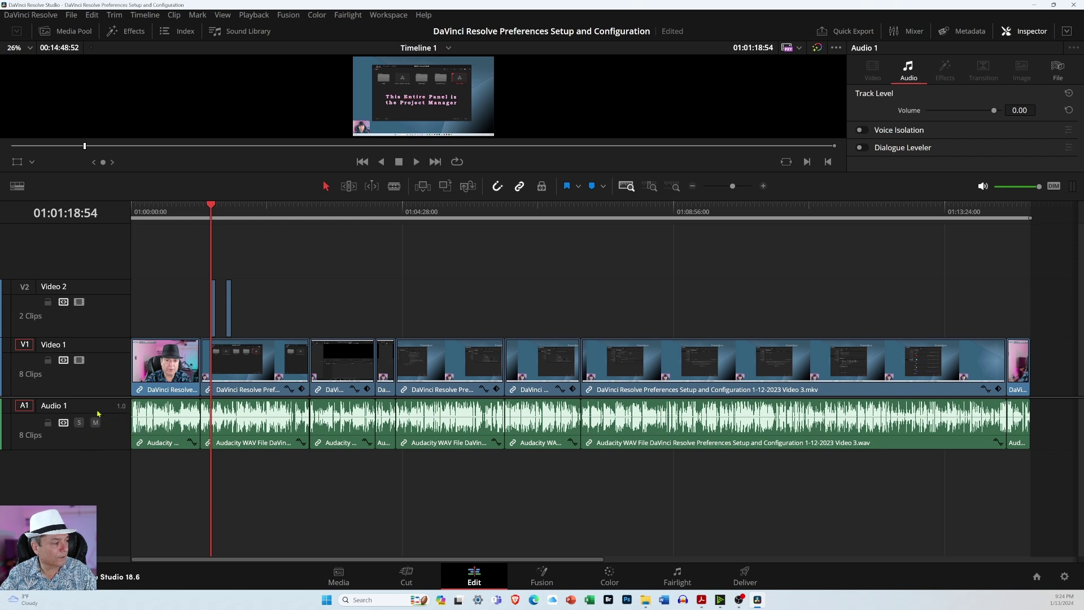
{"action": "mouse_move", "coordinate": [97, 450]}
{"action": "left_mouse_down"}
{"action": "mouse_move", "coordinate": [98, 502]}
{"action": "mouse_move", "coordinate": [100, 448]}
{"action": "left_mouse_up"}
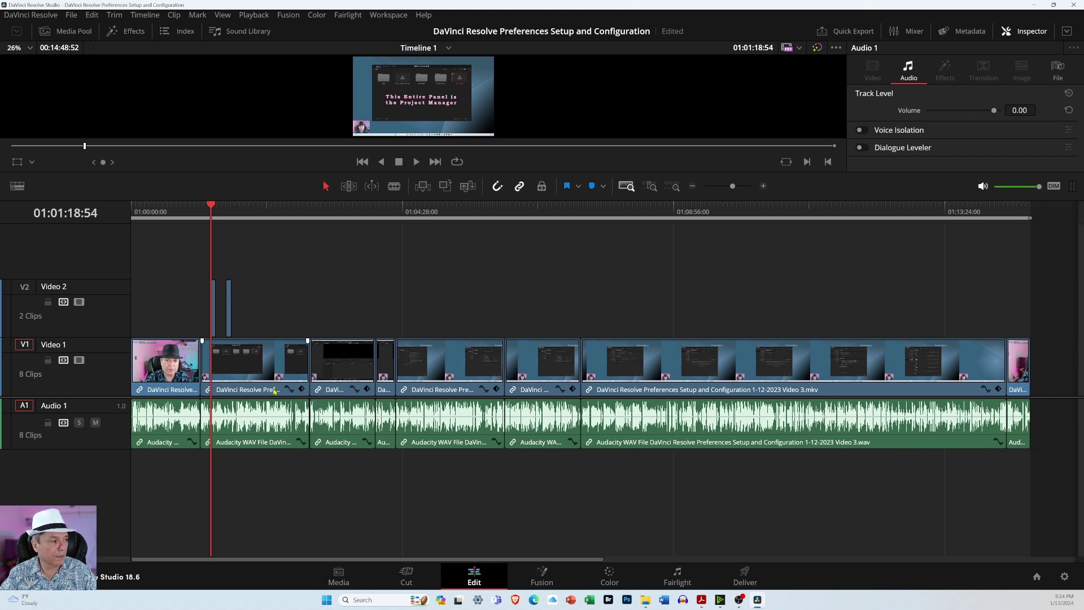
{"action": "scroll", "coordinate": [274, 391], "scroll_direction": "up", "scroll_amount": 6}
- Alt+scroll over the timeline to zoom in and out, ending at a medium zoom level
{"action": "scroll", "coordinate": [278, 391], "scroll_direction": "up", "scroll_amount": 6}
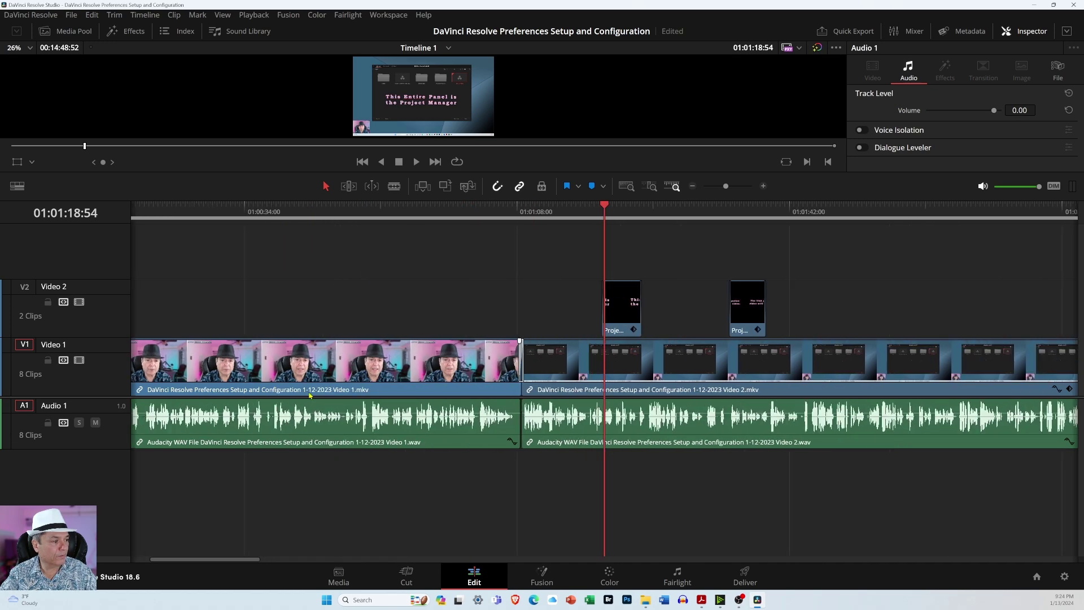
{"action": "scroll", "coordinate": [332, 396], "scroll_direction": "up", "scroll_amount": 5}
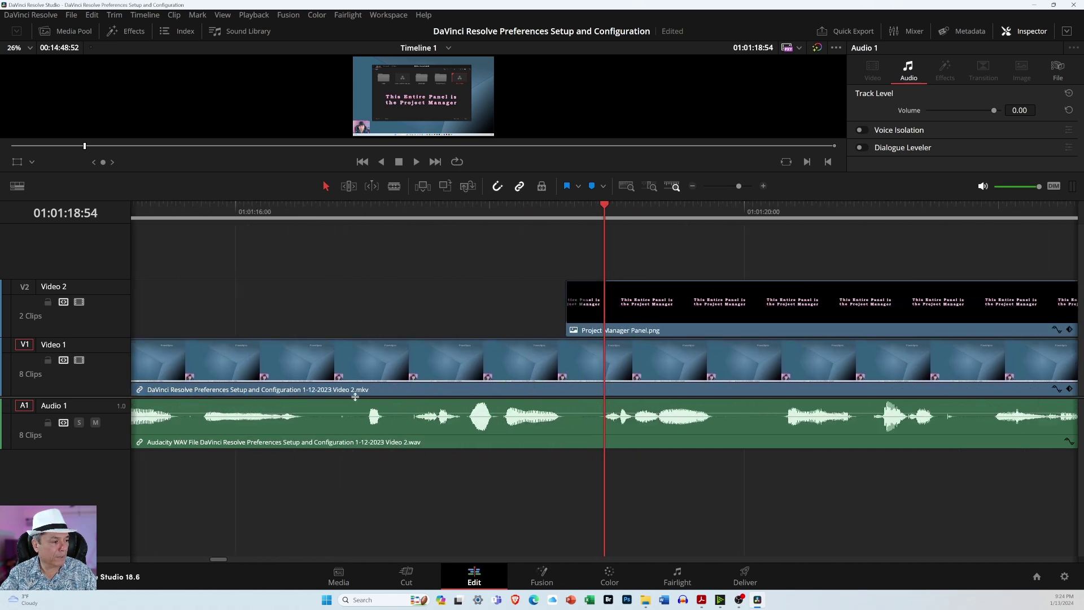
{"action": "scroll", "coordinate": [363, 397], "scroll_direction": "down", "scroll_amount": 6}
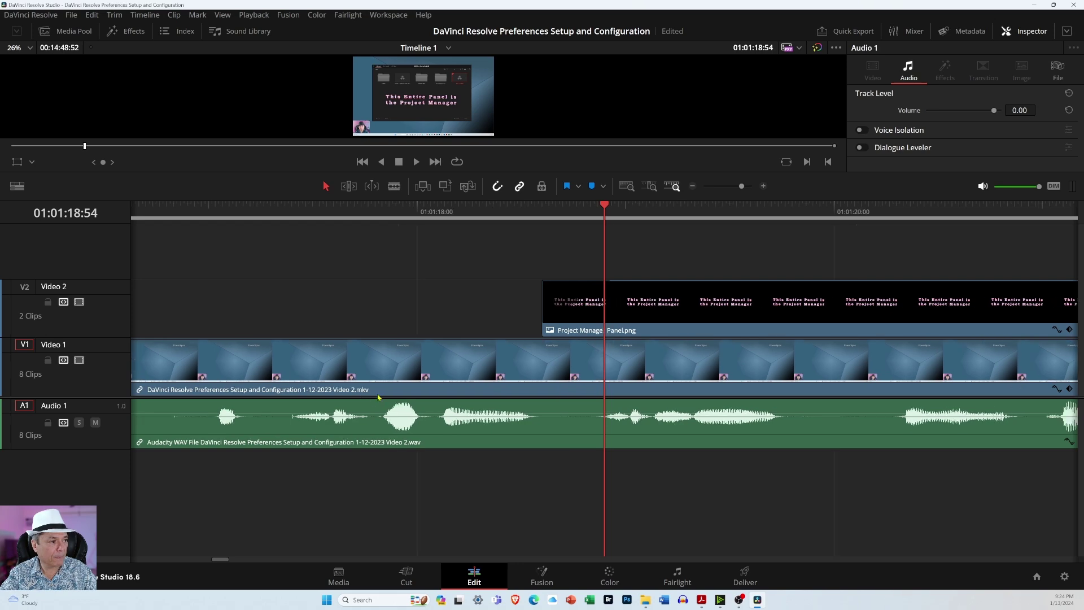
{"action": "scroll", "coordinate": [381, 389], "scroll_direction": "down", "scroll_amount": 7}
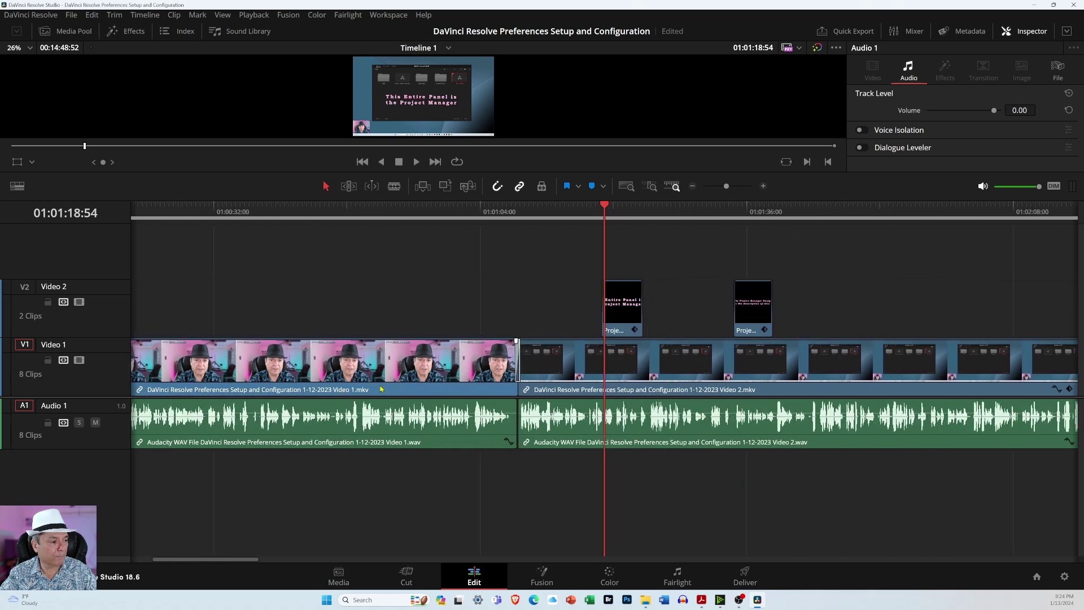
{"action": "scroll", "coordinate": [382, 388], "scroll_direction": "down", "scroll_amount": 5}
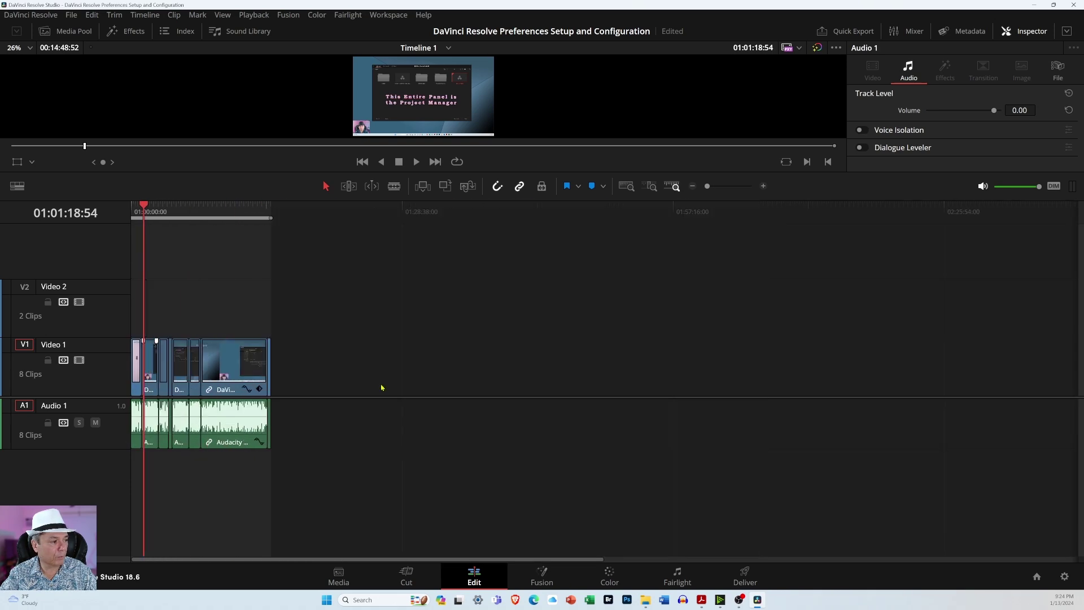
{"action": "scroll", "coordinate": [381, 386], "scroll_direction": "up", "scroll_amount": 4}
{"action": "scroll", "coordinate": [380, 385], "scroll_direction": "down", "scroll_amount": 4}
{"action": "scroll", "coordinate": [380, 385], "scroll_direction": "up", "scroll_amount": 4}
{"action": "scroll", "coordinate": [382, 388], "scroll_direction": "up", "scroll_amount": 3}
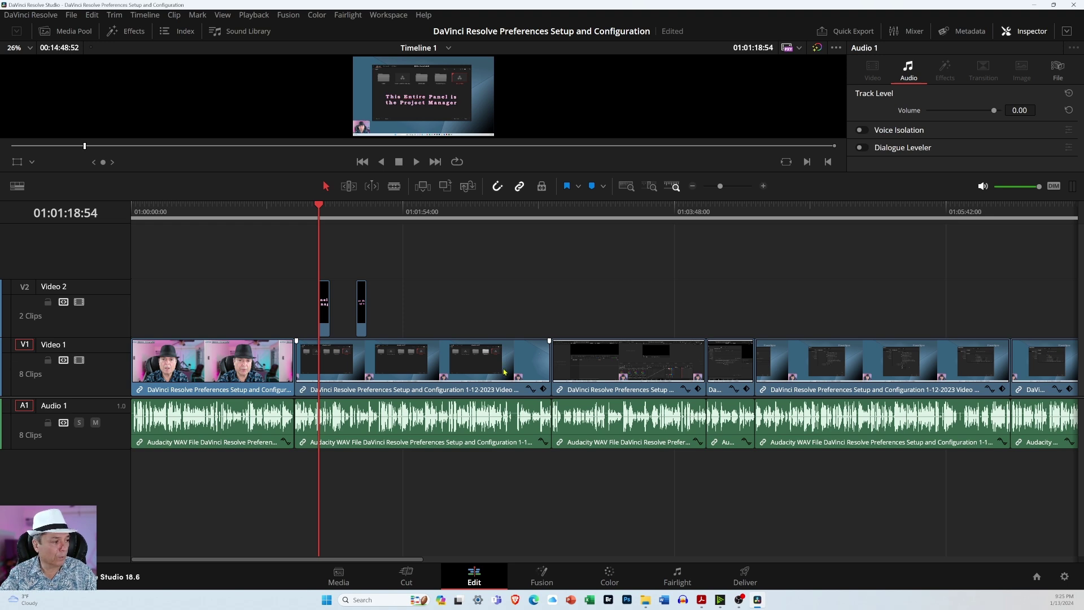
- Deselect the audio track and scroll the timeline right to its last clip
{"action": "left_click", "coordinate": [387, 304]}
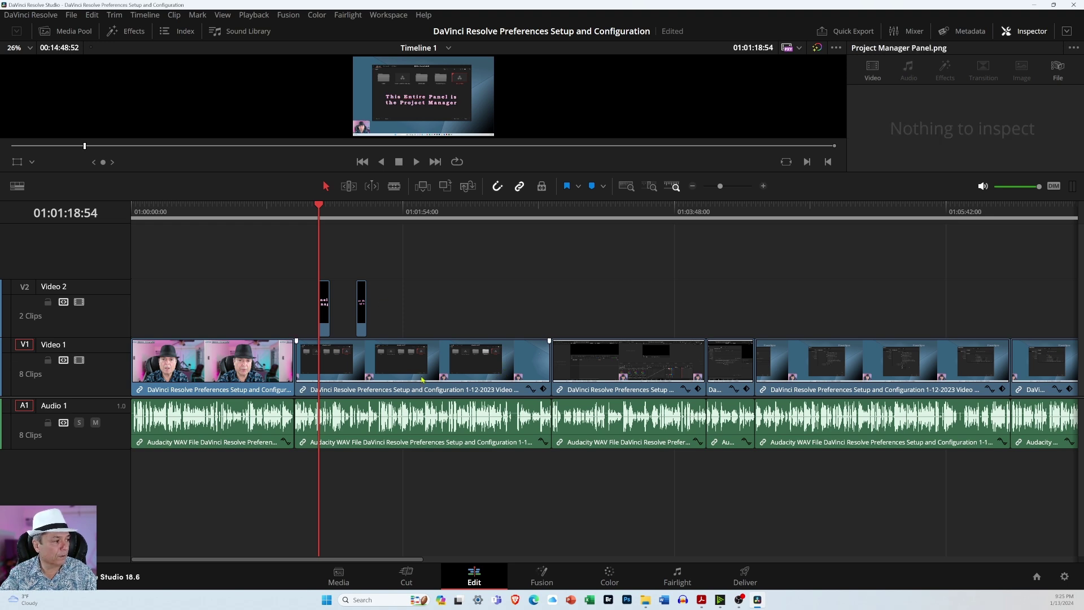
{"action": "scroll", "coordinate": [422, 380], "scroll_direction": "right", "scroll_amount": 10}
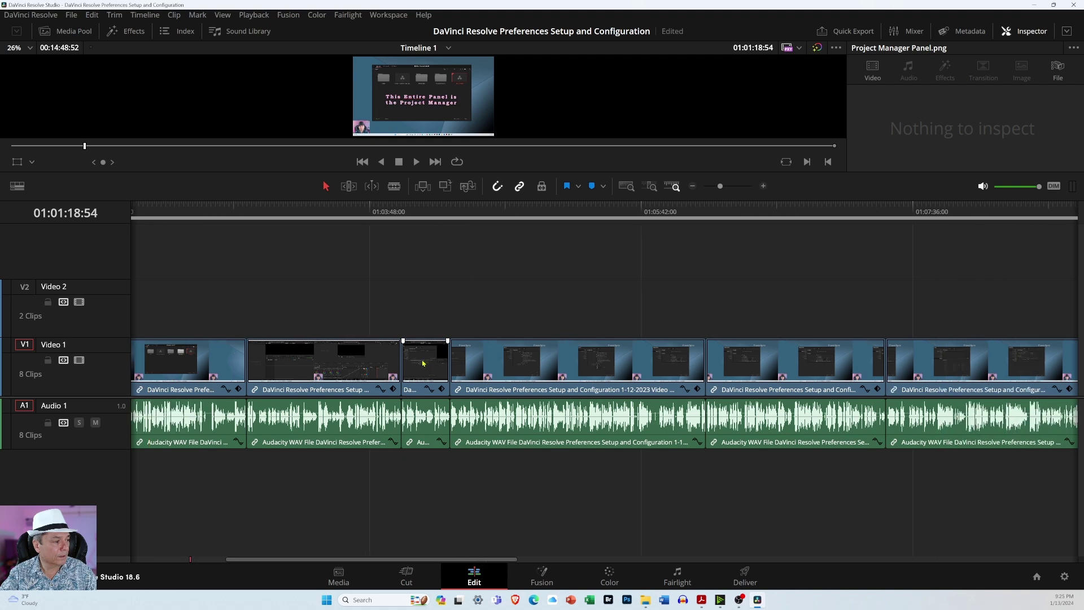
{"action": "scroll", "coordinate": [422, 359], "scroll_direction": "right", "scroll_amount": 11}
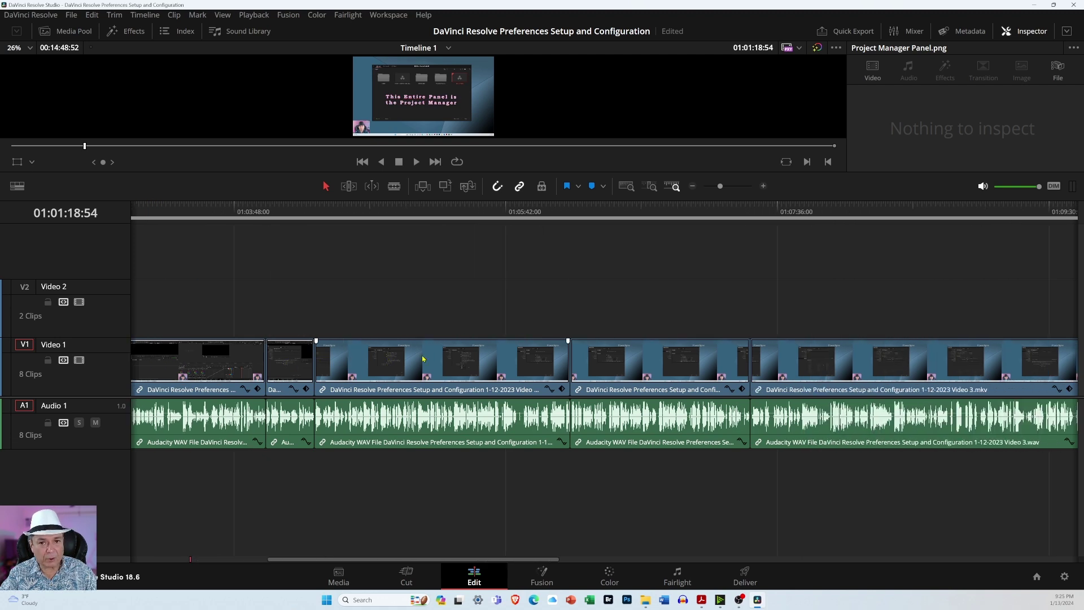
{"action": "scroll", "coordinate": [422, 357], "scroll_direction": "right", "scroll_amount": 3}
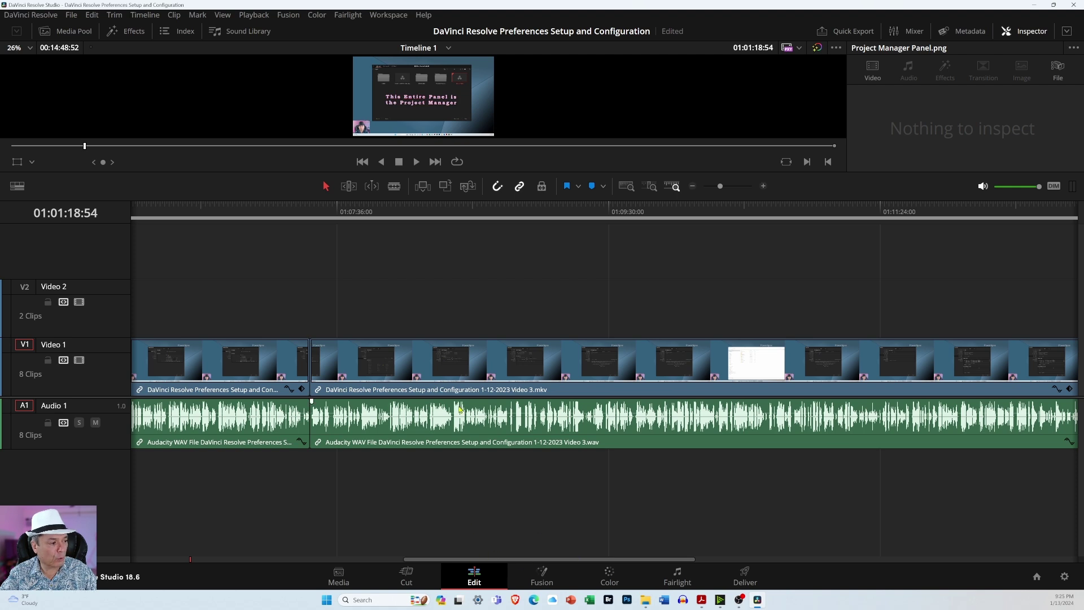
{"action": "scroll", "coordinate": [460, 410], "scroll_direction": "right", "scroll_amount": 10}
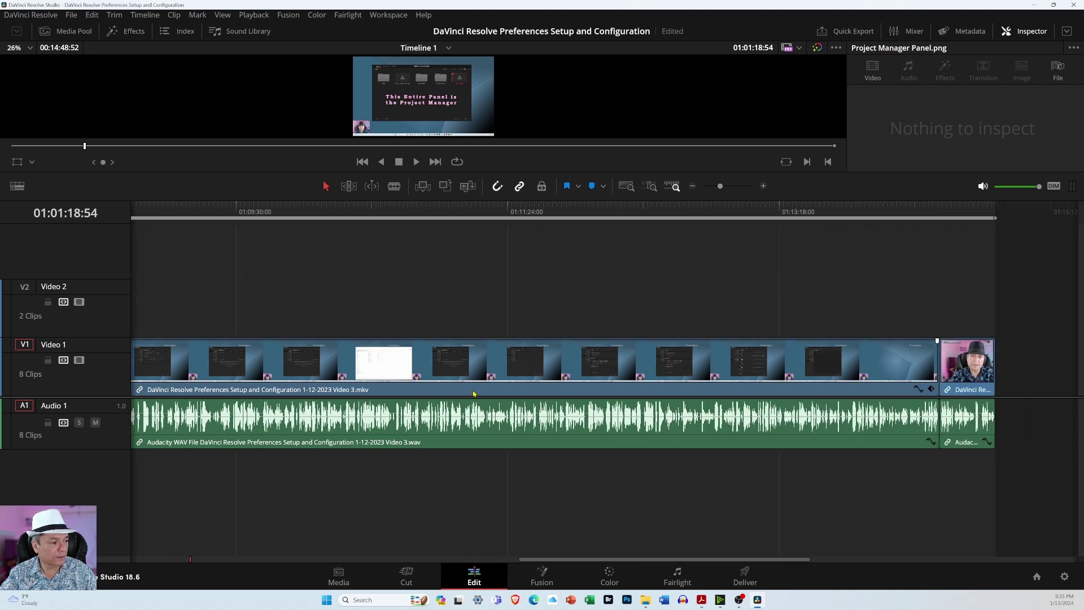
{"action": "scroll", "coordinate": [474, 392], "scroll_direction": "right", "scroll_amount": 2}
{"action": "scroll", "coordinate": [346, 391], "scroll_direction": "right", "scroll_amount": 4}
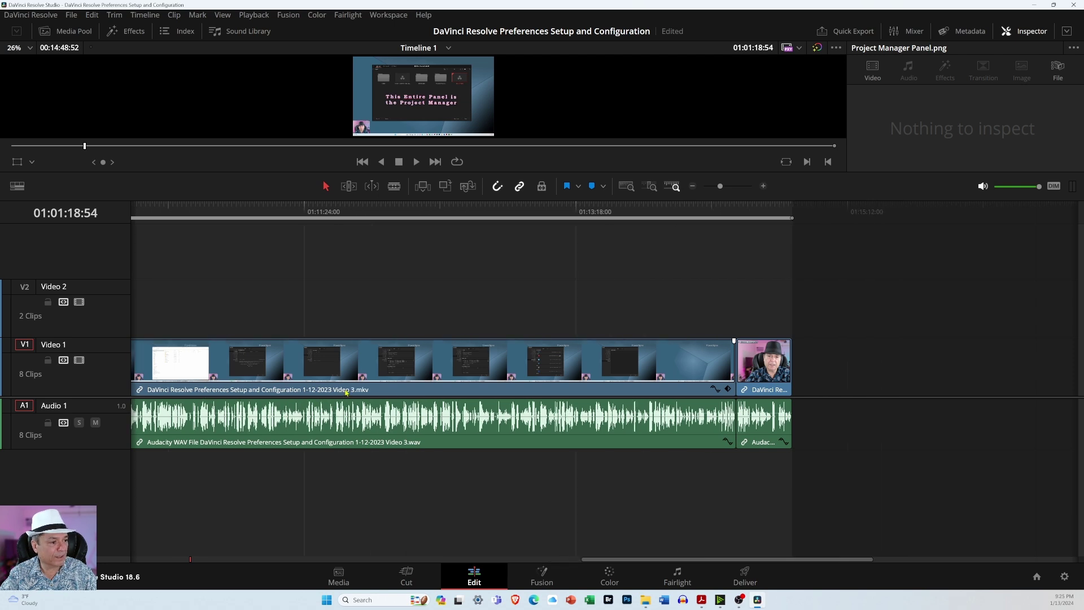
{"action": "scroll", "coordinate": [368, 399], "scroll_direction": "right", "scroll_amount": 2}
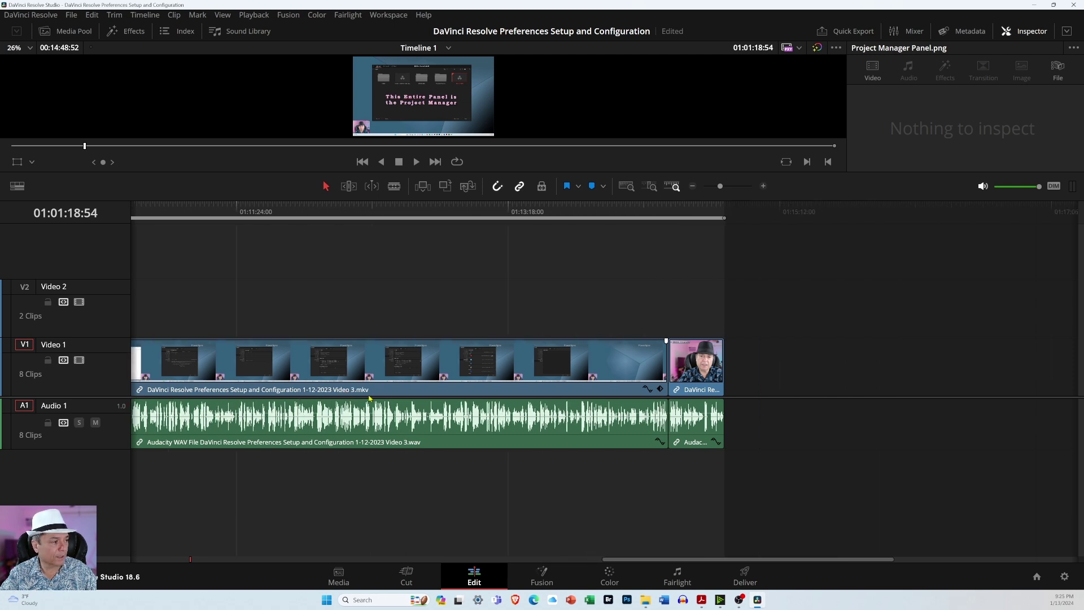
- Scroll the timeline back left toward the start of the edit
{"action": "scroll", "coordinate": [370, 398], "scroll_direction": "left", "scroll_amount": 11}
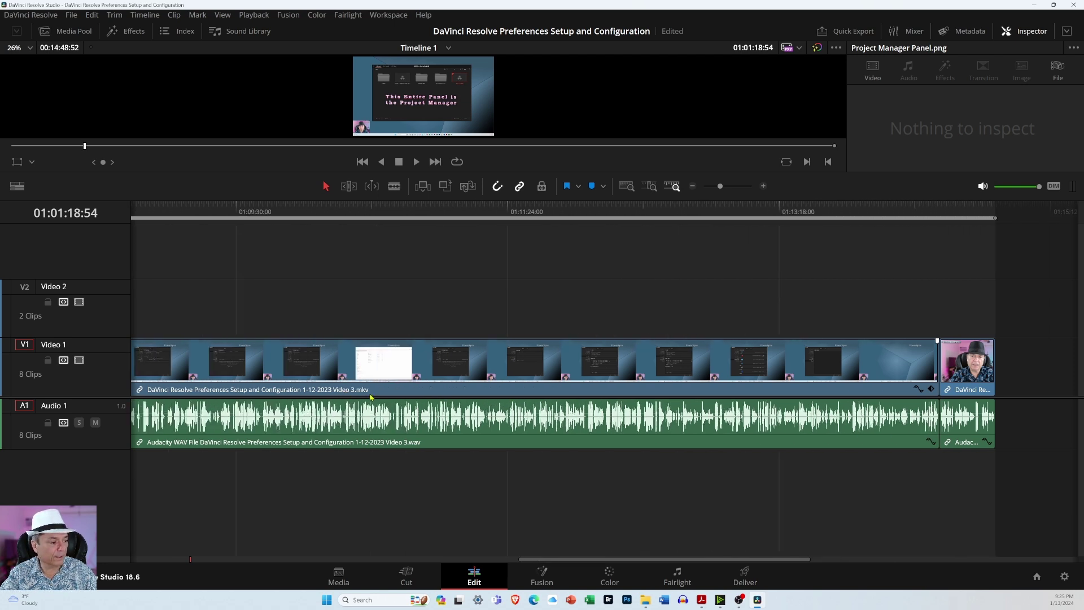
{"action": "scroll", "coordinate": [370, 397], "scroll_direction": "left", "scroll_amount": 13}
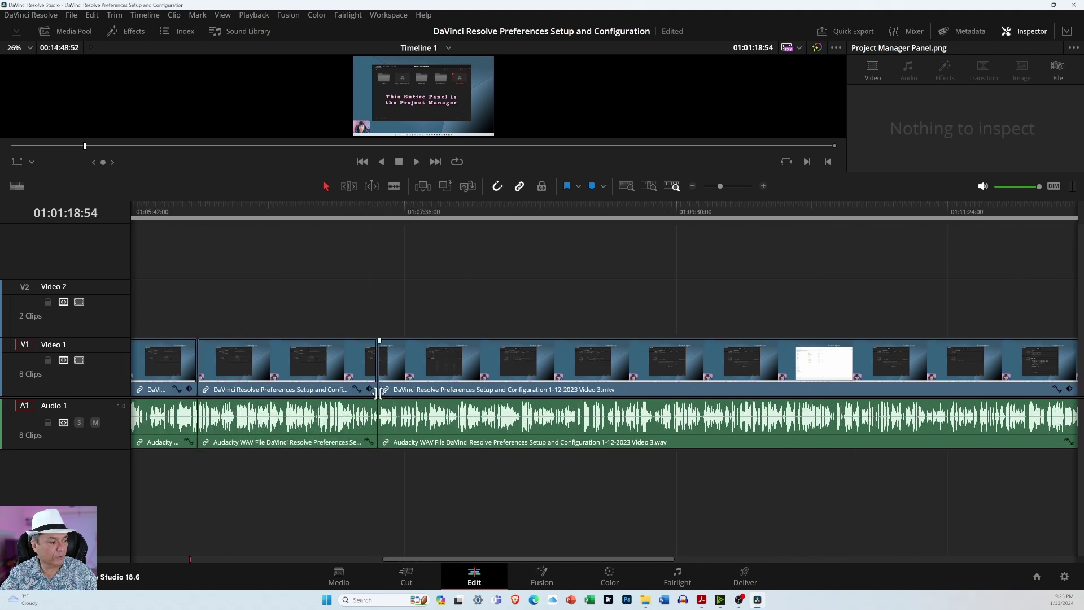
{"action": "scroll", "coordinate": [380, 398], "scroll_direction": "left", "scroll_amount": 2}
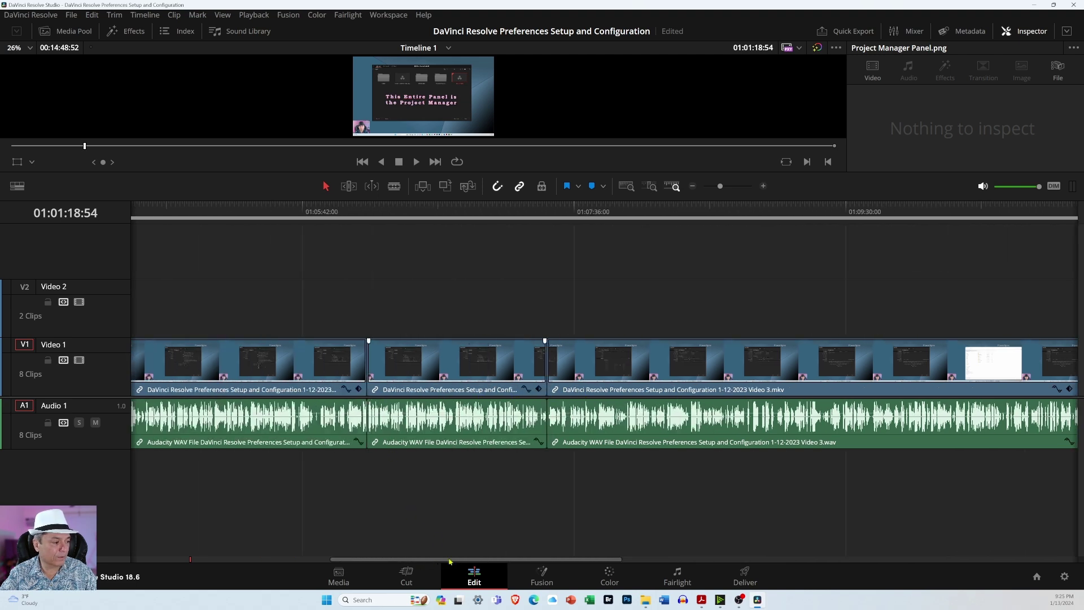
{"action": "scroll", "coordinate": [412, 443], "scroll_direction": "left", "scroll_amount": 8}
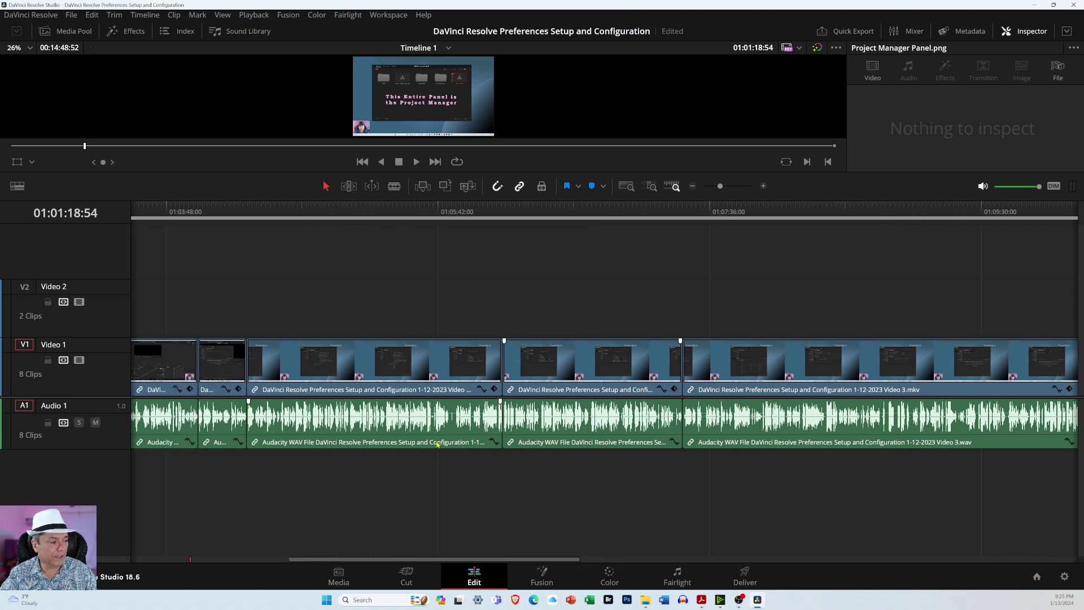
{"action": "scroll", "coordinate": [470, 439], "scroll_direction": "left", "scroll_amount": 3}
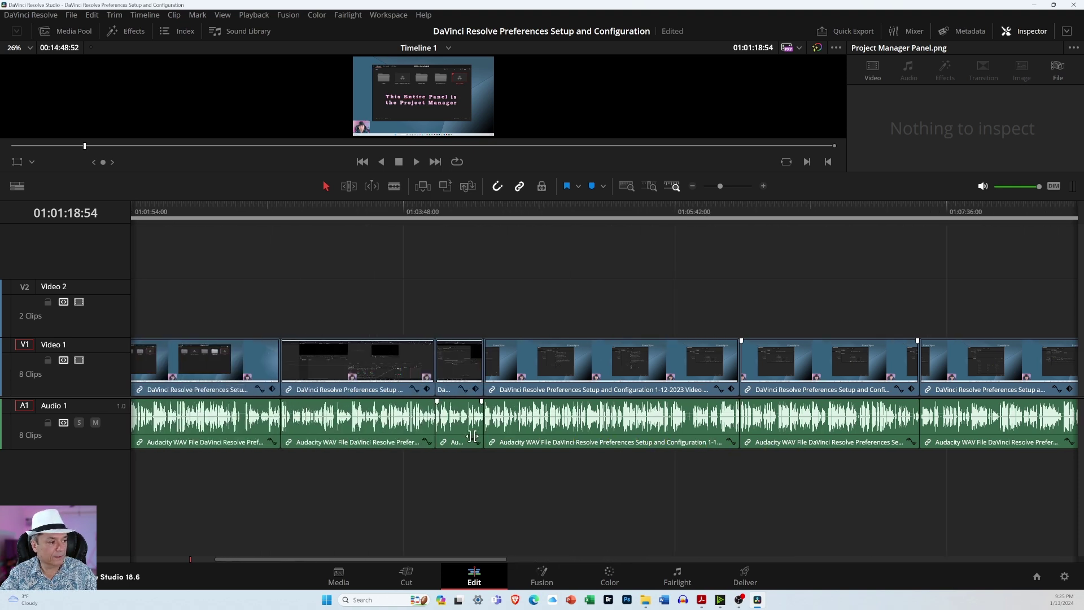
{"action": "scroll", "coordinate": [395, 443], "scroll_direction": "left", "scroll_amount": 2}
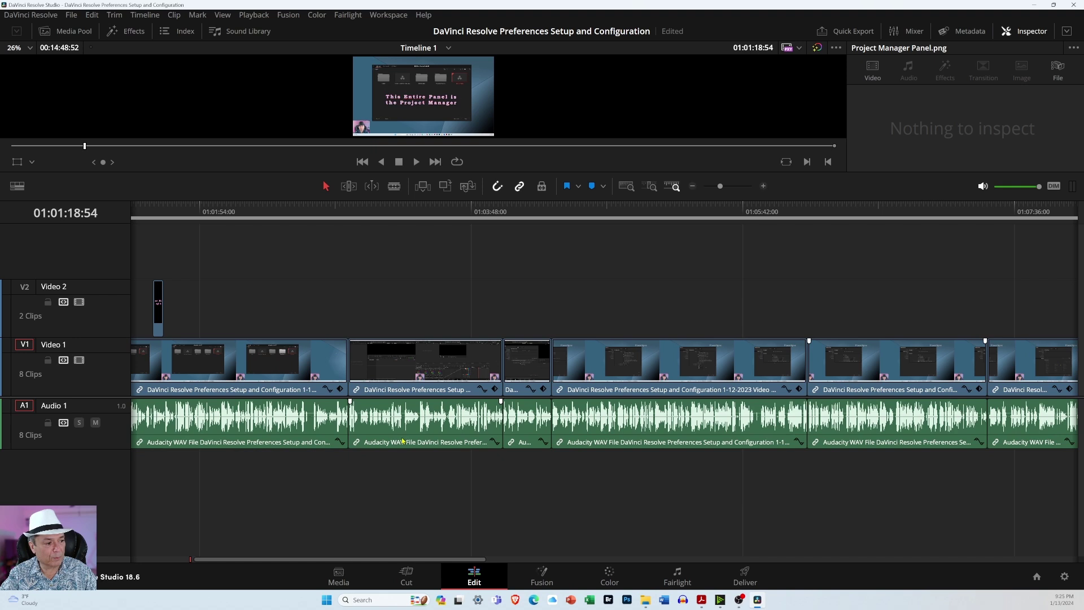
{"action": "scroll", "coordinate": [466, 441], "scroll_direction": "right", "scroll_amount": 5}
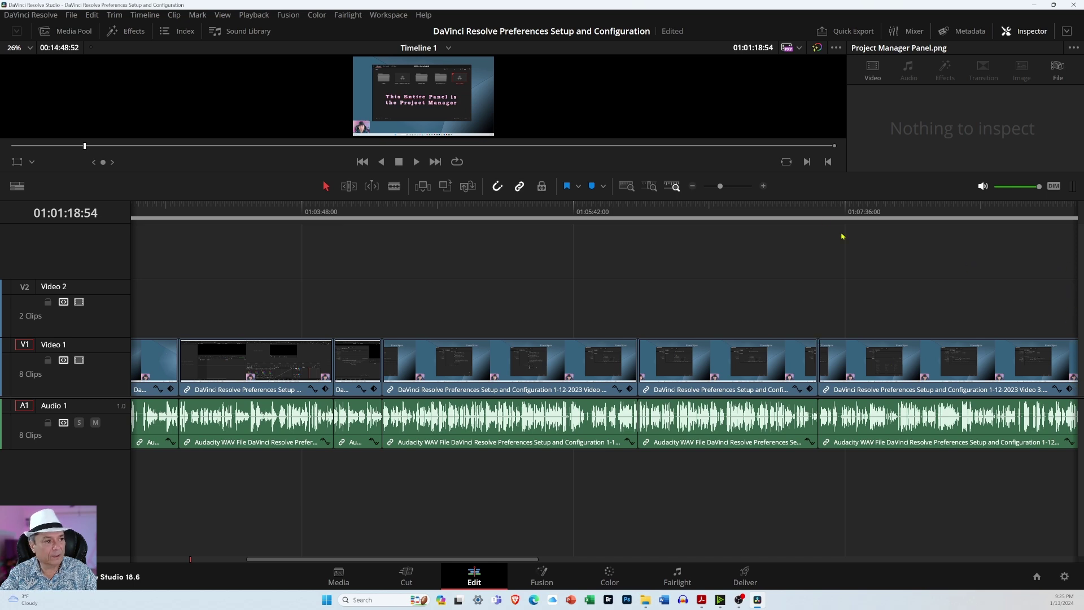
- Move the viewer/timeline divider so Video 2 shows, then fit the entire timeline in view
{"action": "left_click_drag", "start_coordinate": [759, 172], "coordinate": [786, 331]}
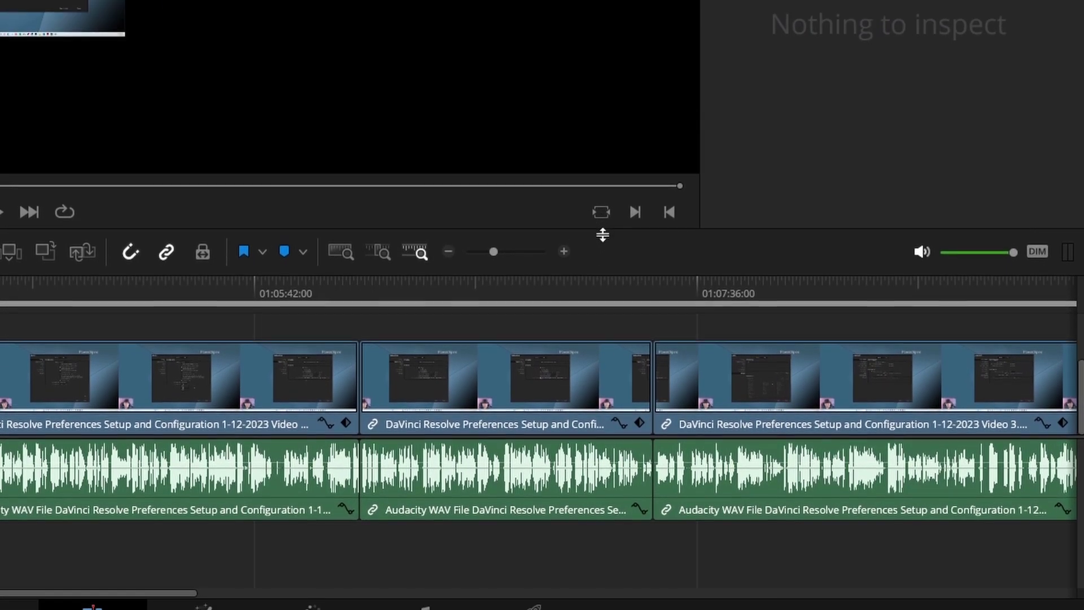
{"action": "left_click_drag", "start_coordinate": [603, 234], "coordinate": [604, 213]}
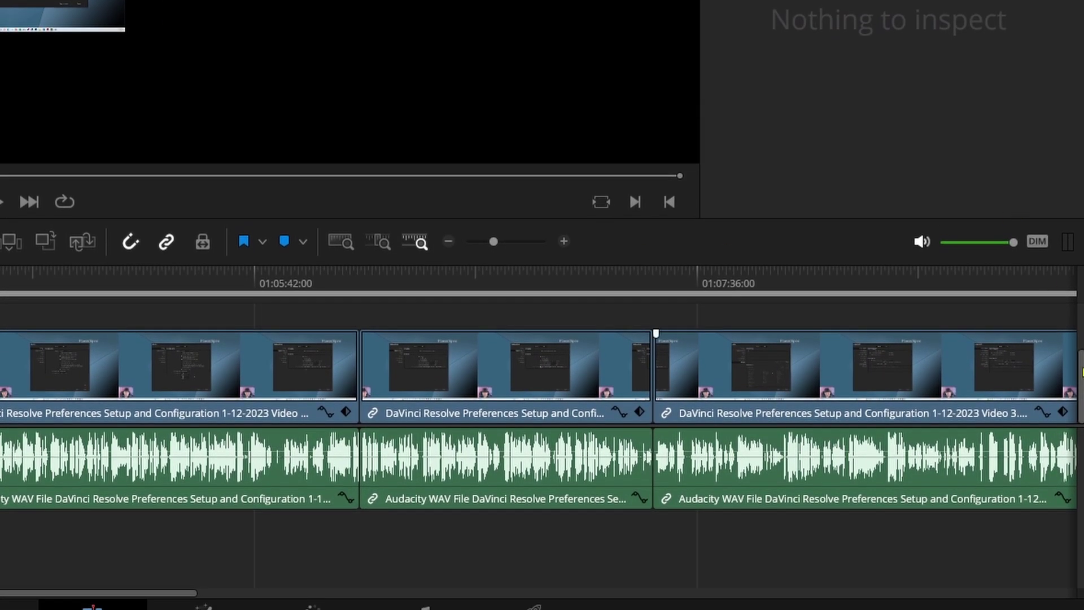
{"action": "scroll", "coordinate": [542, 373], "scroll_direction": "up", "scroll_amount": 3}
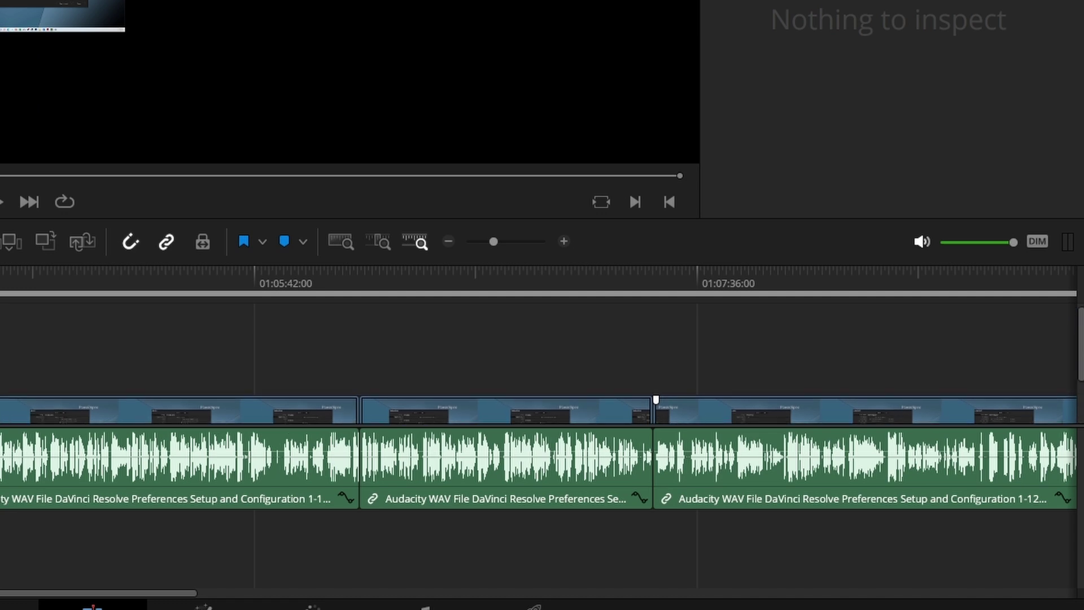
{"action": "scroll", "coordinate": [542, 373], "scroll_direction": "down", "scroll_amount": 3}
{"action": "scroll", "coordinate": [542, 373], "scroll_direction": "up", "scroll_amount": 3}
{"action": "scroll", "coordinate": [542, 373], "scroll_direction": "down", "scroll_amount": 2}
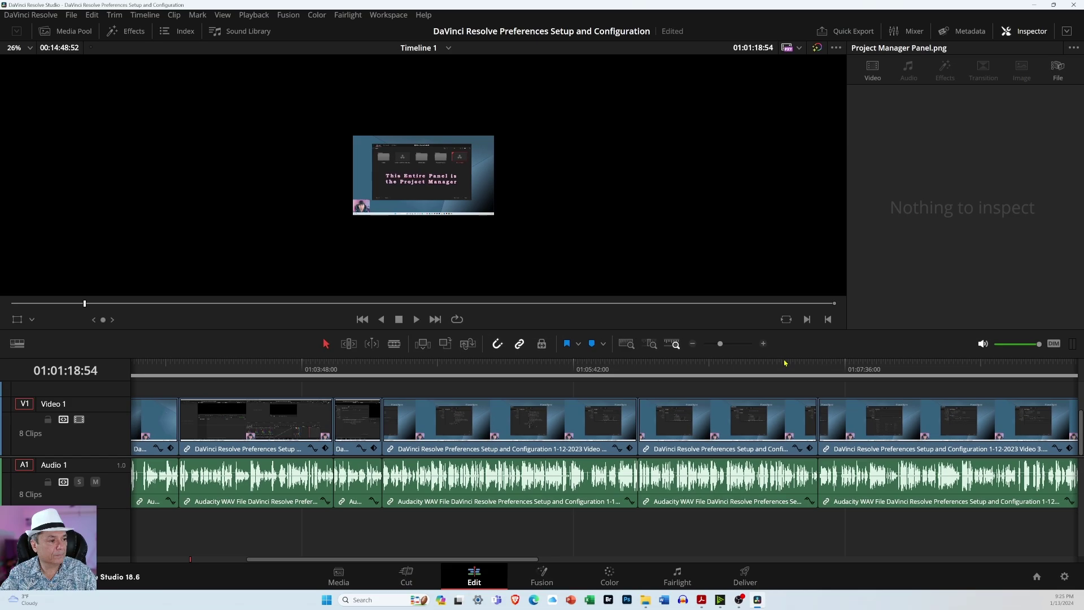
{"action": "left_click_drag", "start_coordinate": [782, 331], "coordinate": [775, 173]}
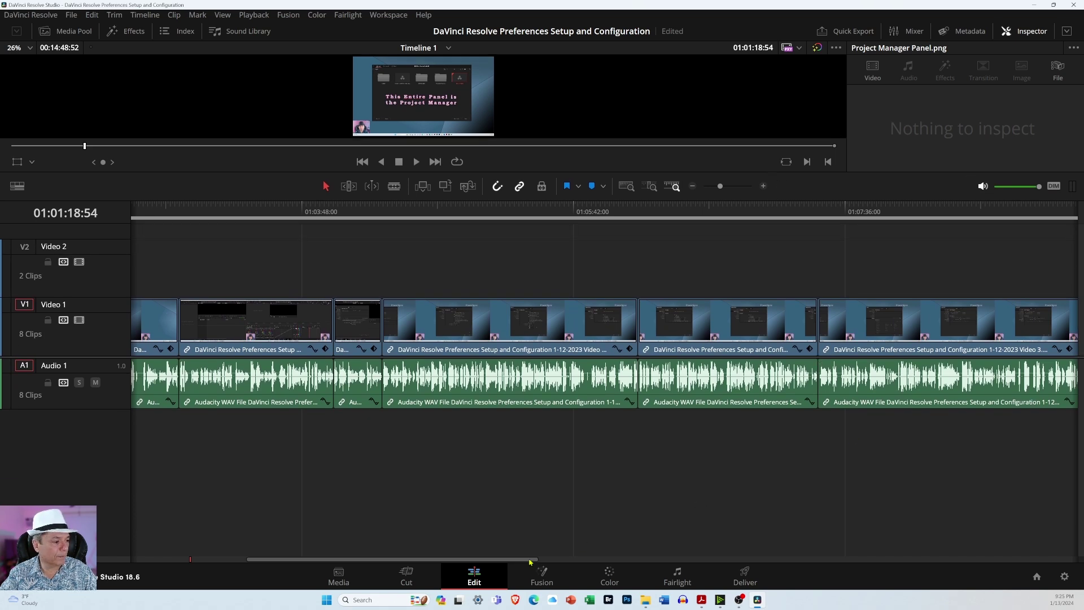
{"action": "left_click_drag", "start_coordinate": [531, 562], "coordinate": [476, 560]}
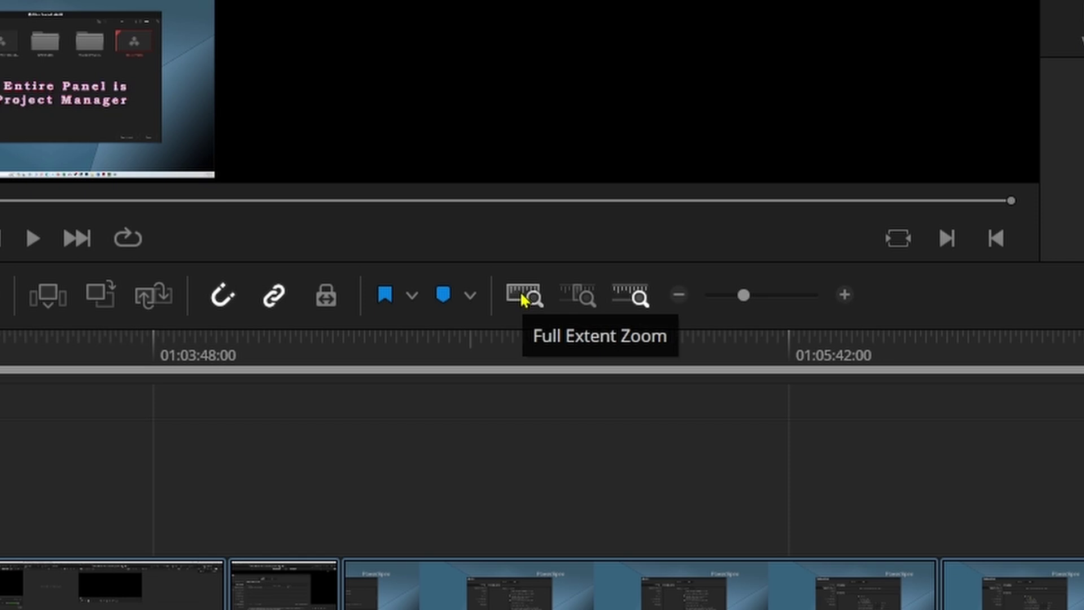
{"action": "left_click", "coordinate": [522, 295]}
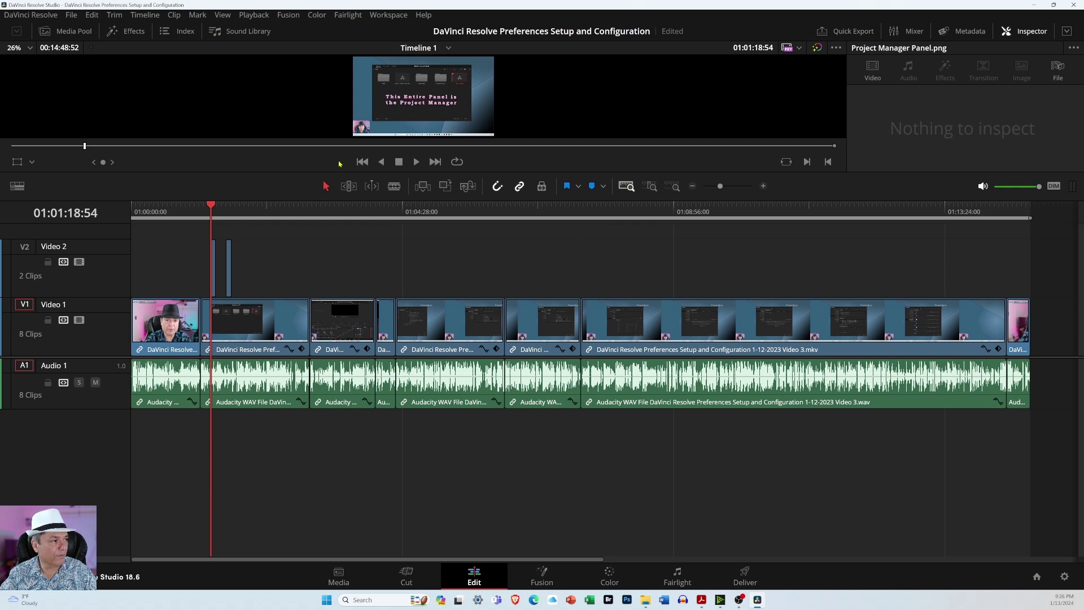
- Return the playhead to the very start of the timeline
{"action": "left_click", "coordinate": [363, 162]}
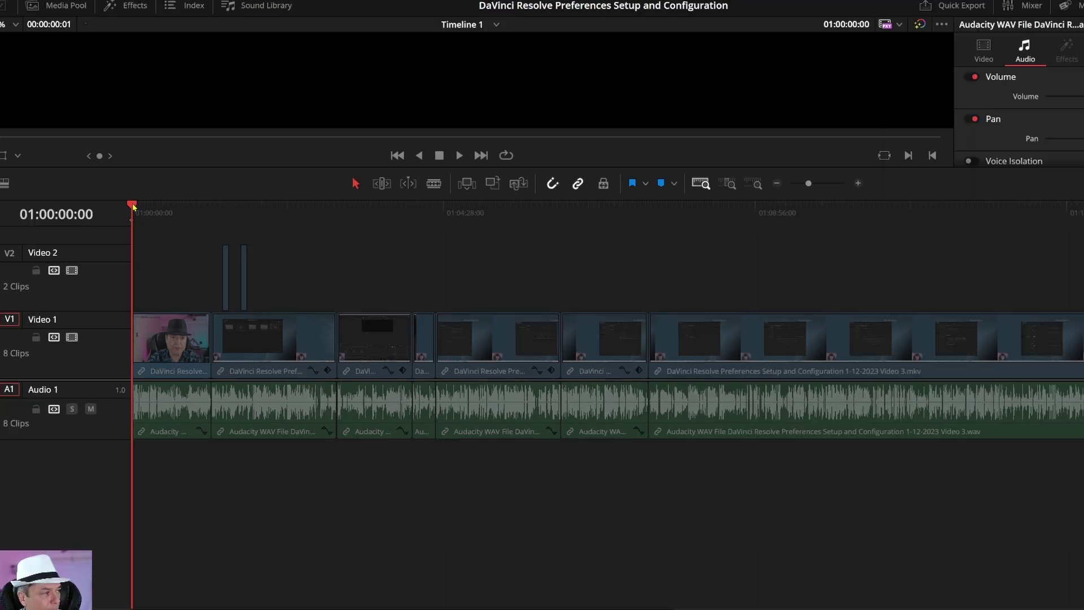
- Scrub forward to mark an In point, then set the Out point at 01:05:34:46
{"action": "left_click_drag", "start_coordinate": [131, 208], "coordinate": [280, 215]}
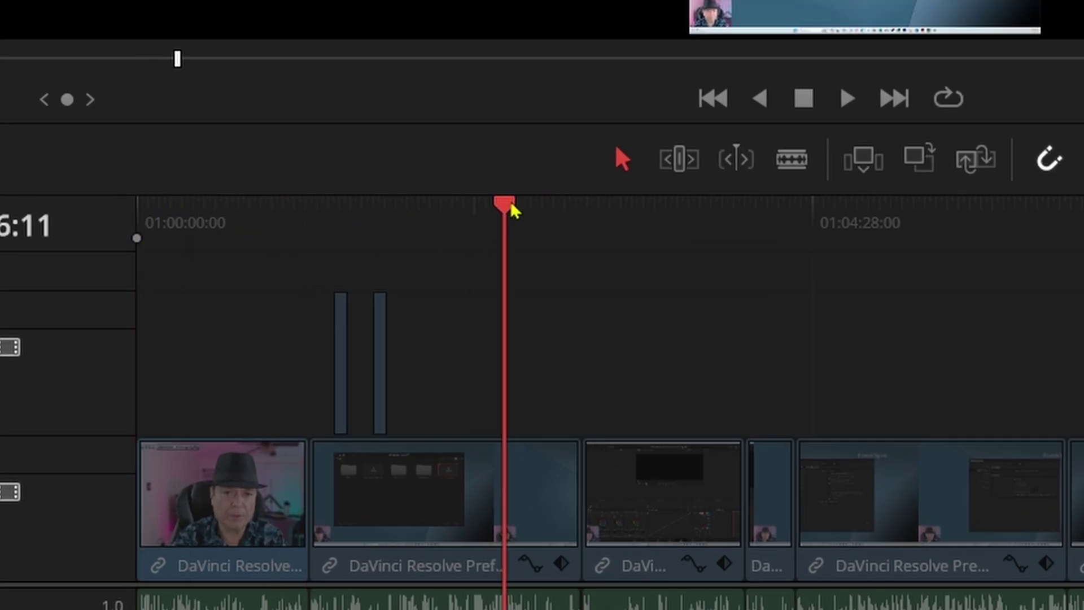
{"action": "mouse_move", "coordinate": [510, 209]}
{"action": "left_mouse_down"}
{"action": "mouse_move", "coordinate": [600, 211]}
{"action": "mouse_move", "coordinate": [527, 208]}
{"action": "left_mouse_up"}
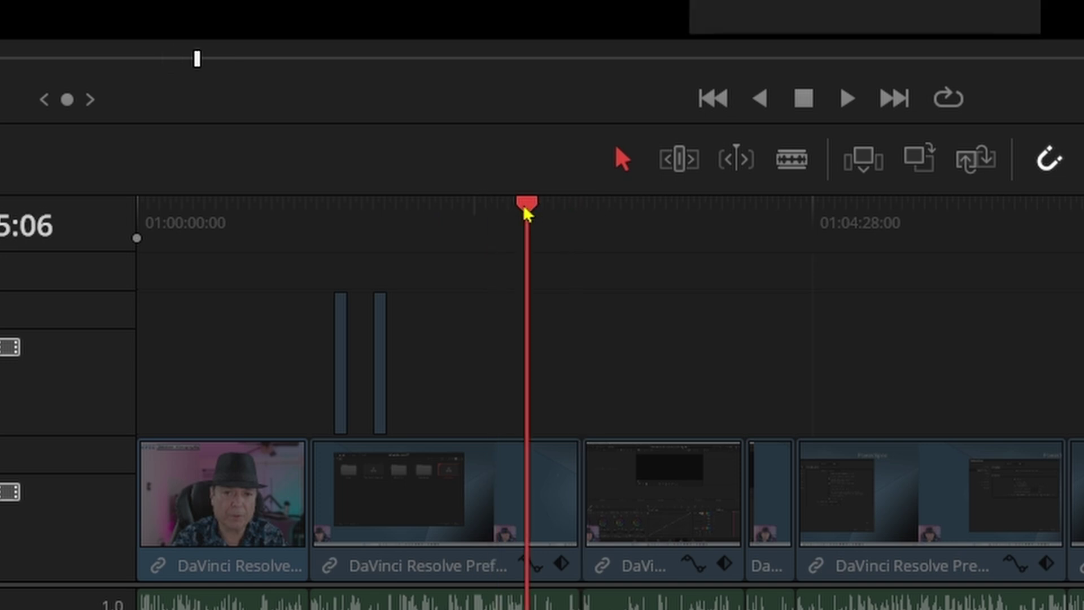
{"action": "key", "text": "i"}
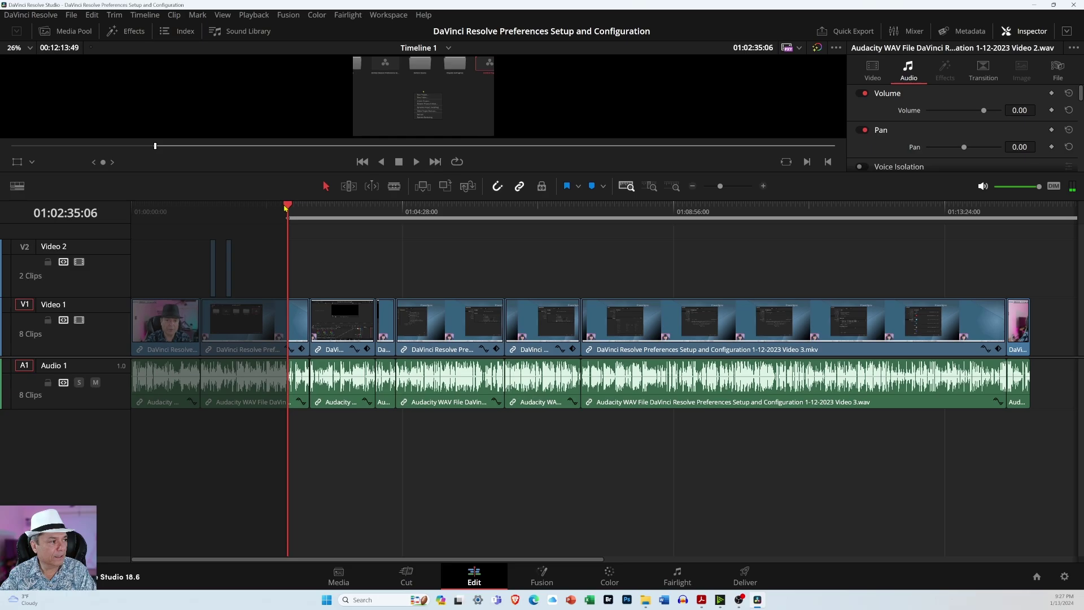
{"action": "left_click_drag", "start_coordinate": [522, 212], "coordinate": [586, 213]}
{"action": "left_click_drag", "start_coordinate": [312, 208], "coordinate": [471, 213]}
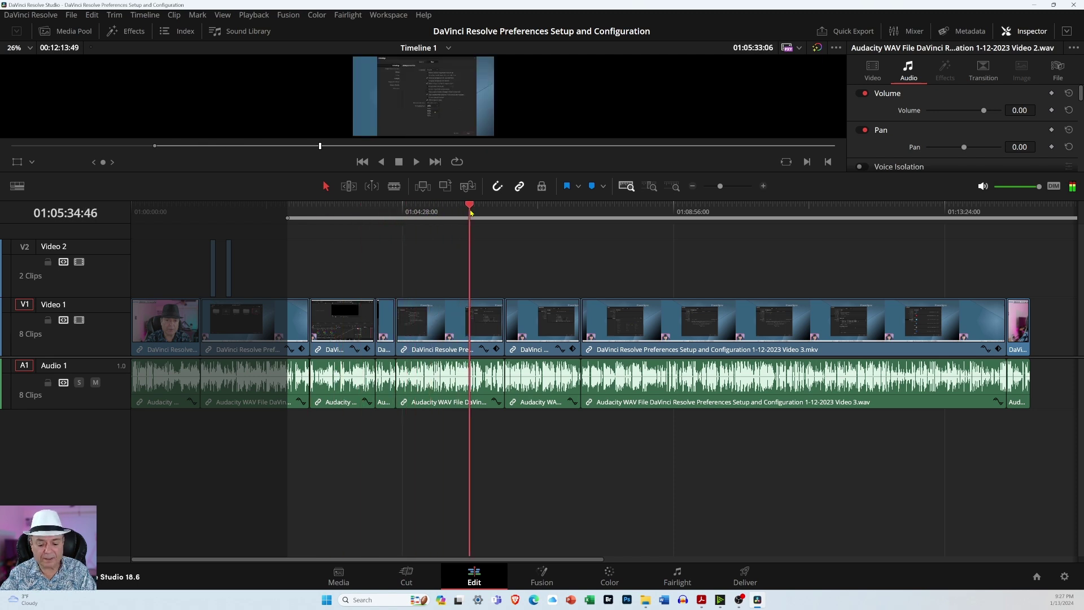
{"action": "key", "text": "o"}
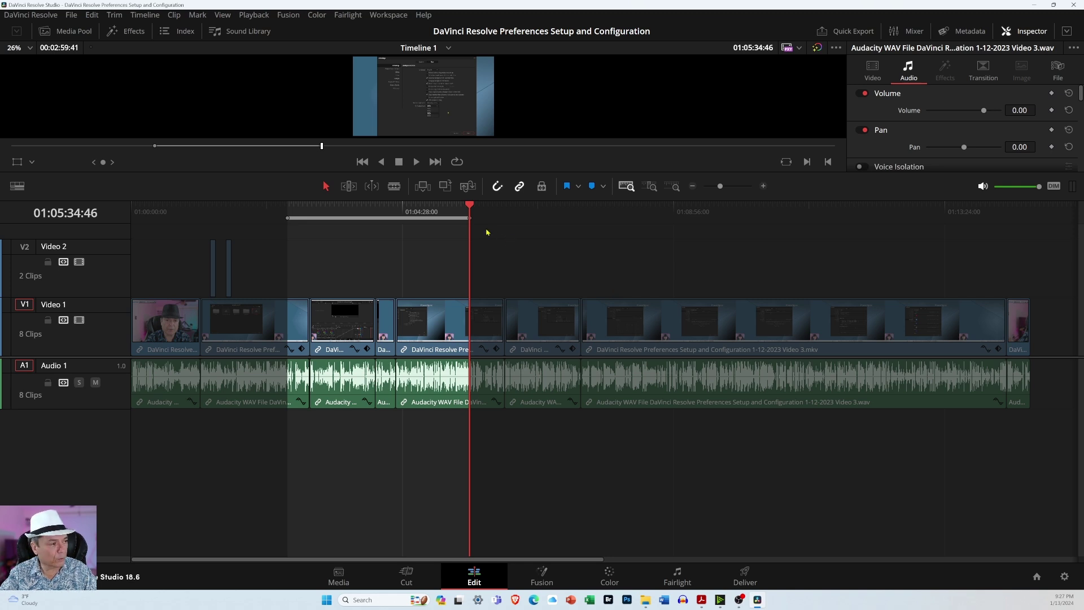
- Set In at the timeline start and Out at its end, then return the playhead to about 01:09:31
{"action": "left_click", "coordinate": [363, 162]}
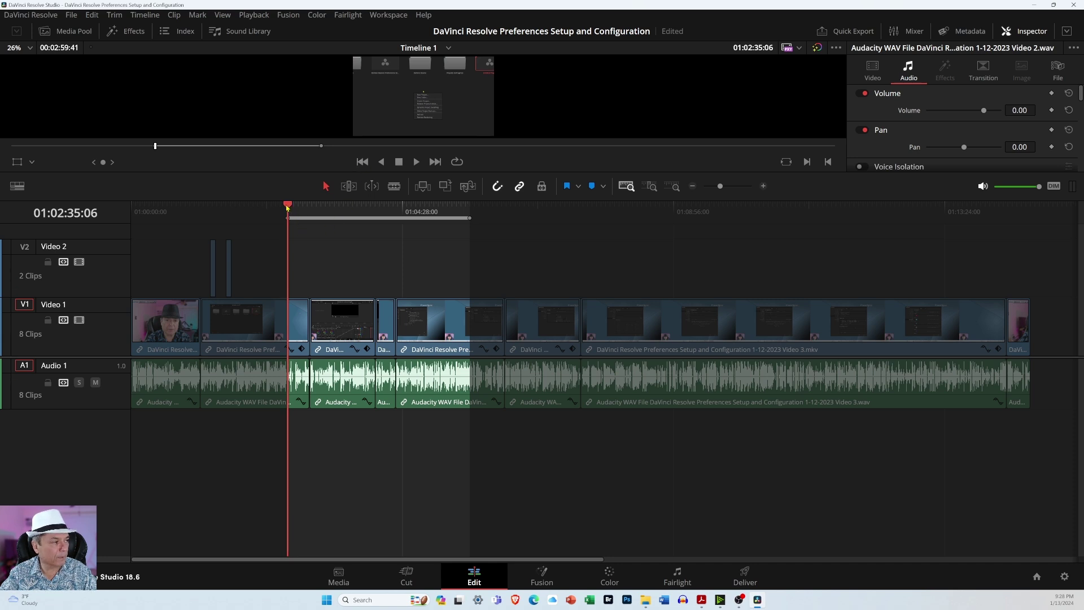
{"action": "left_click_drag", "start_coordinate": [288, 207], "coordinate": [130, 208]}
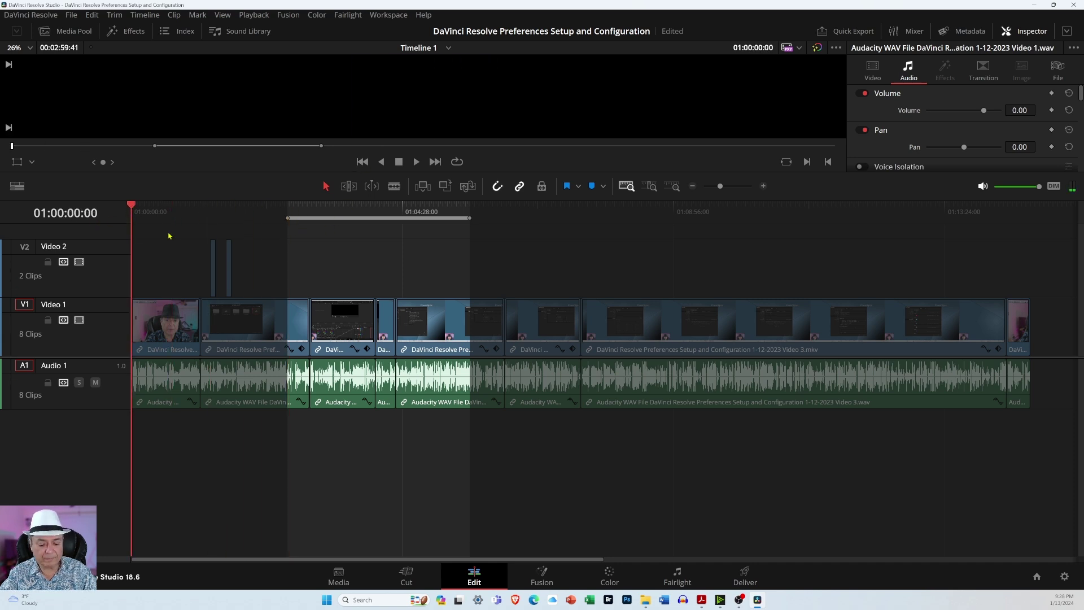
{"action": "key", "text": "i"}
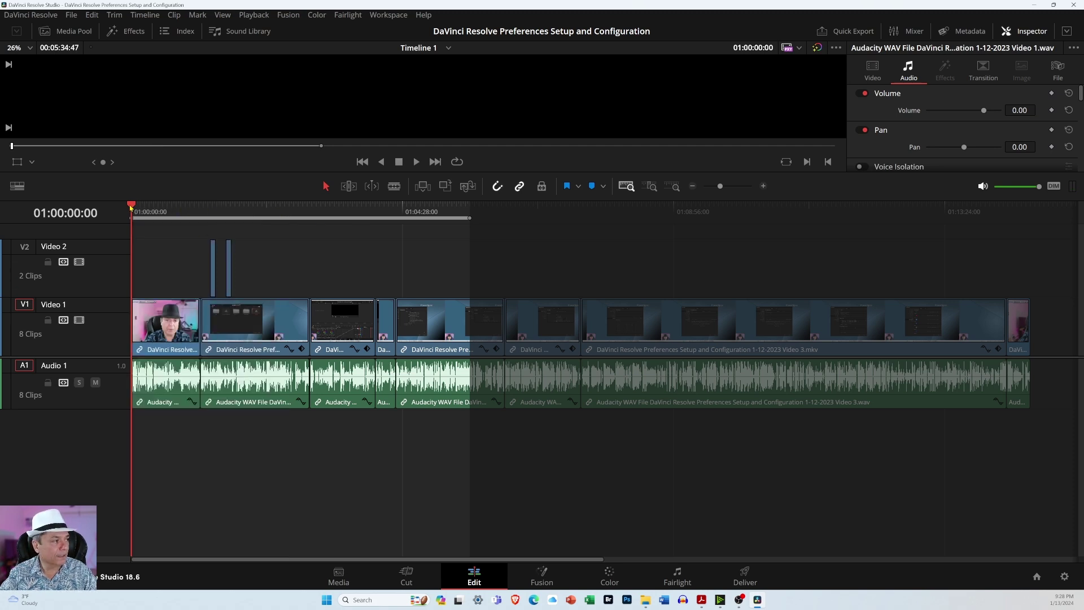
{"action": "left_click_drag", "start_coordinate": [131, 208], "coordinate": [1029, 238]}
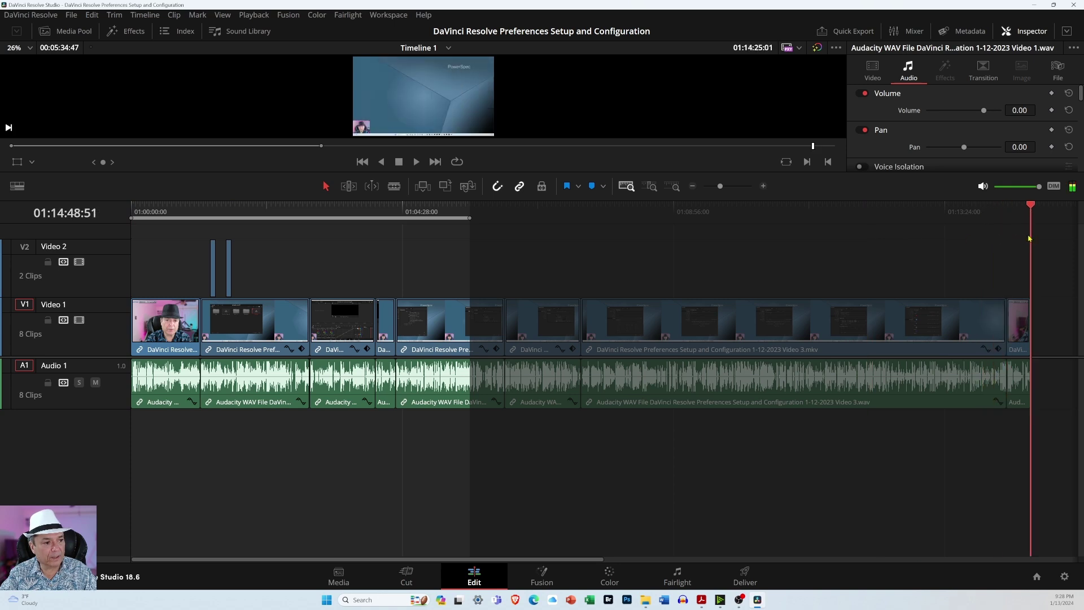
{"action": "key", "text": "o"}
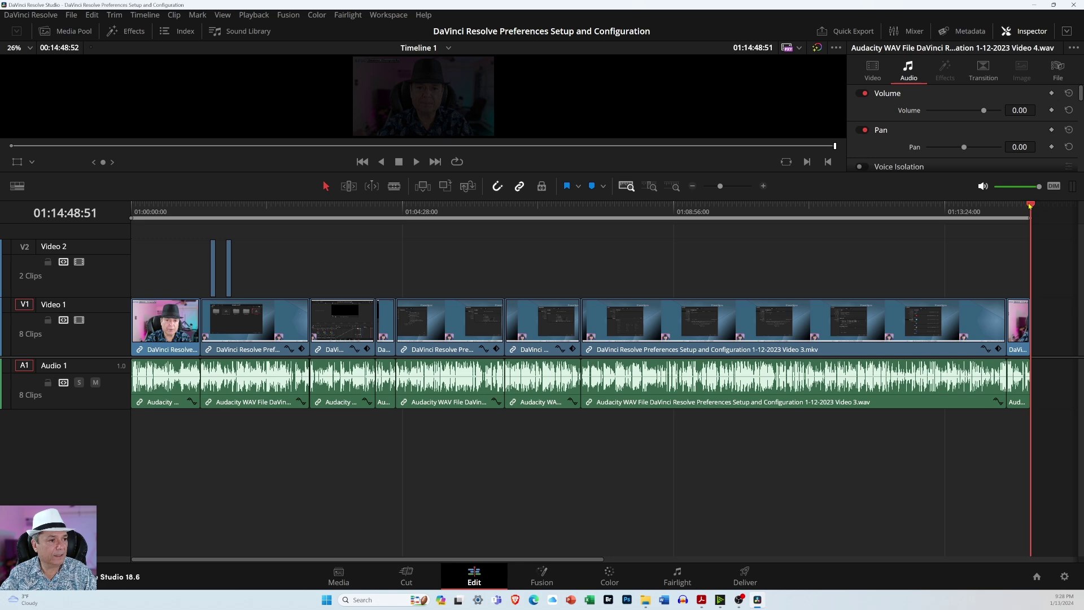
{"action": "left_click_drag", "start_coordinate": [970, 211], "coordinate": [613, 234]}
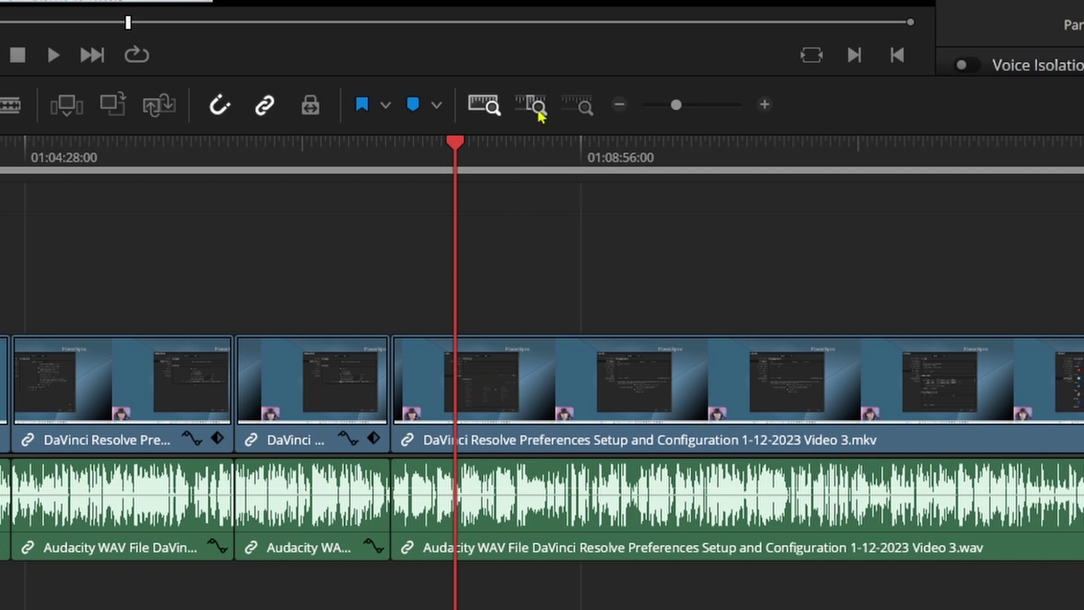
- Apply Detail Zoom around the playhead and fine-tune the zoom with the scroll wheel
{"action": "left_click", "coordinate": [539, 115]}
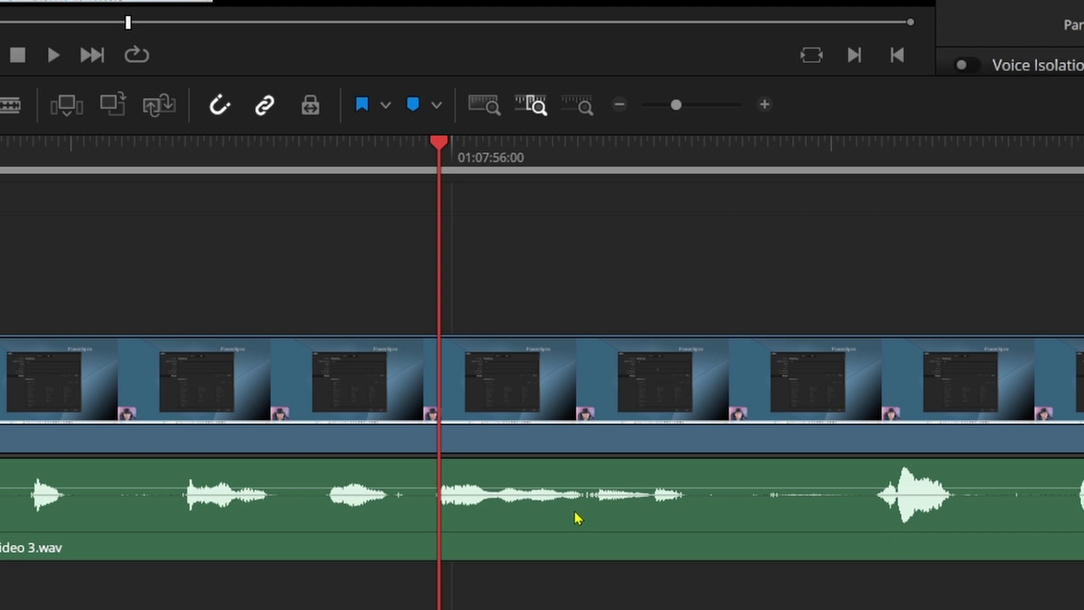
{"action": "scroll", "coordinate": [516, 469], "scroll_direction": "up", "scroll_amount": 2}
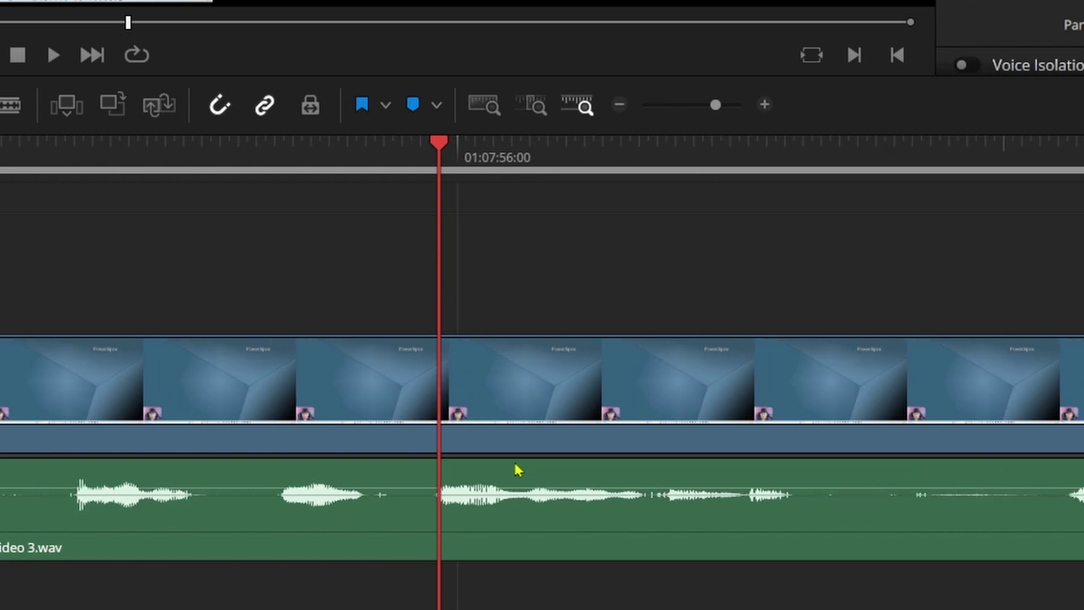
{"action": "scroll", "coordinate": [515, 464], "scroll_direction": "up", "scroll_amount": 2}
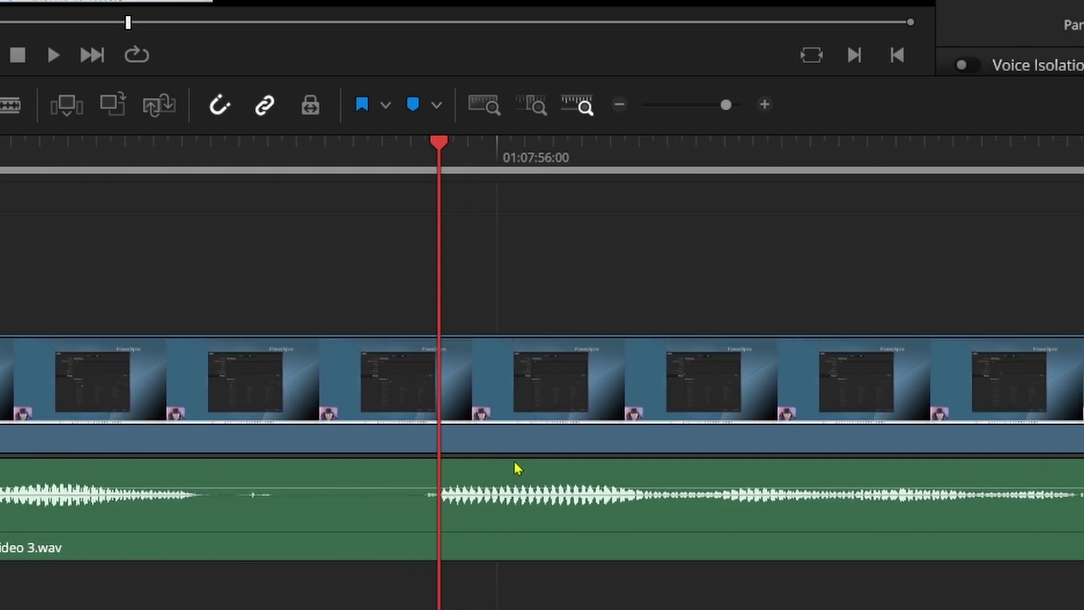
{"action": "scroll", "coordinate": [517, 453], "scroll_direction": "down", "scroll_amount": 3}
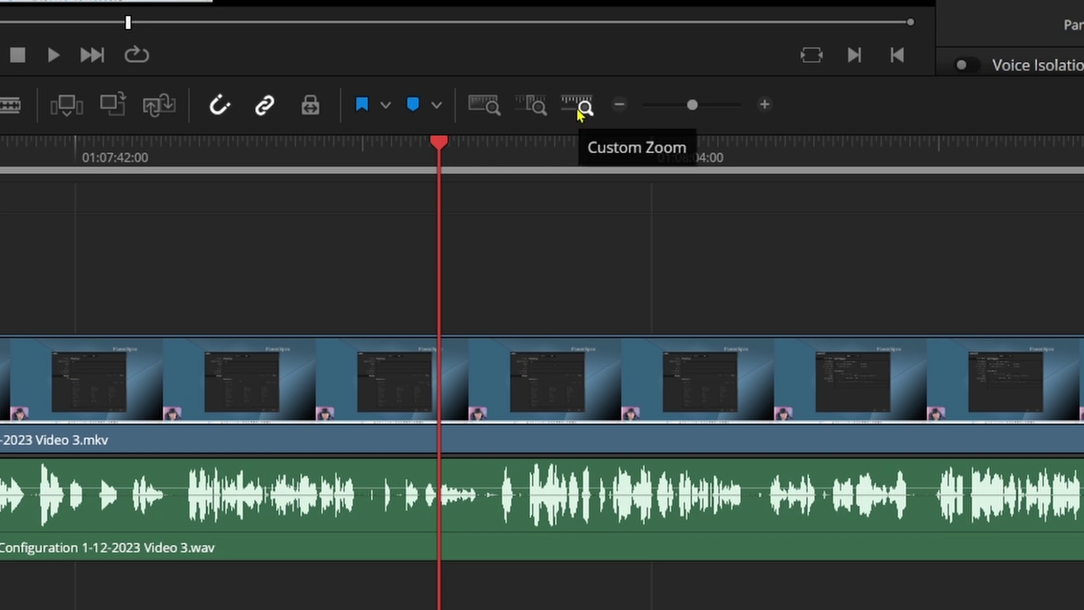
- Try Detail Zoom, Custom Zoom and the zoom slider, then use Full Extent Zoom to show the full 00:14:48:52 edit
{"action": "left_click", "coordinate": [543, 110]}
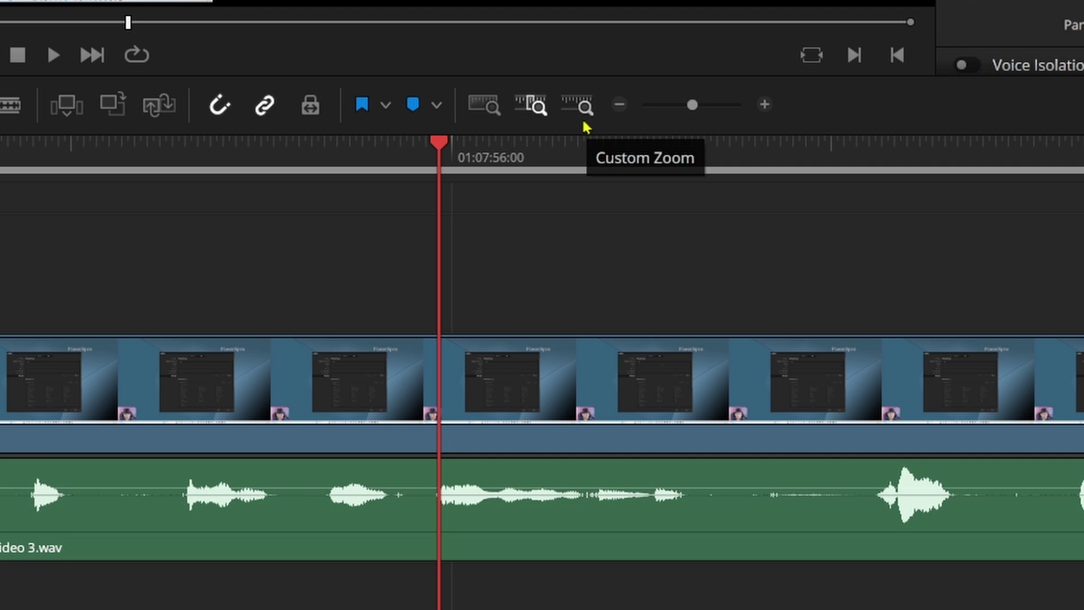
{"action": "left_click", "coordinate": [585, 107]}
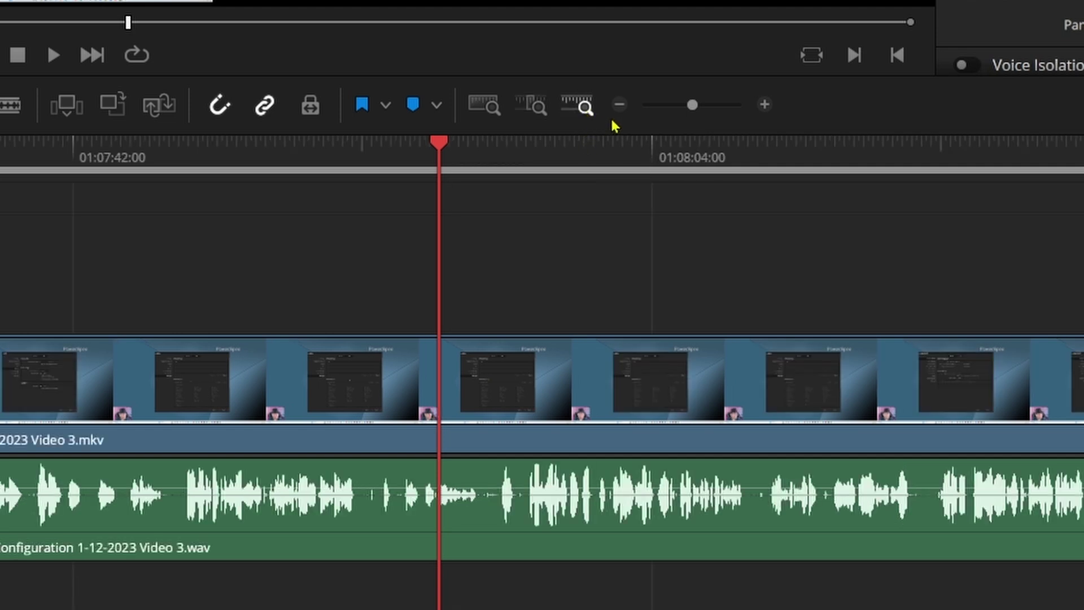
{"action": "mouse_move", "coordinate": [689, 105]}
{"action": "left_mouse_down"}
{"action": "mouse_move", "coordinate": [728, 105]}
{"action": "mouse_move", "coordinate": [701, 105]}
{"action": "left_mouse_up"}
{"action": "left_click_drag", "start_coordinate": [685, 112], "coordinate": [682, 108]}
{"action": "left_click", "coordinate": [484, 105]}
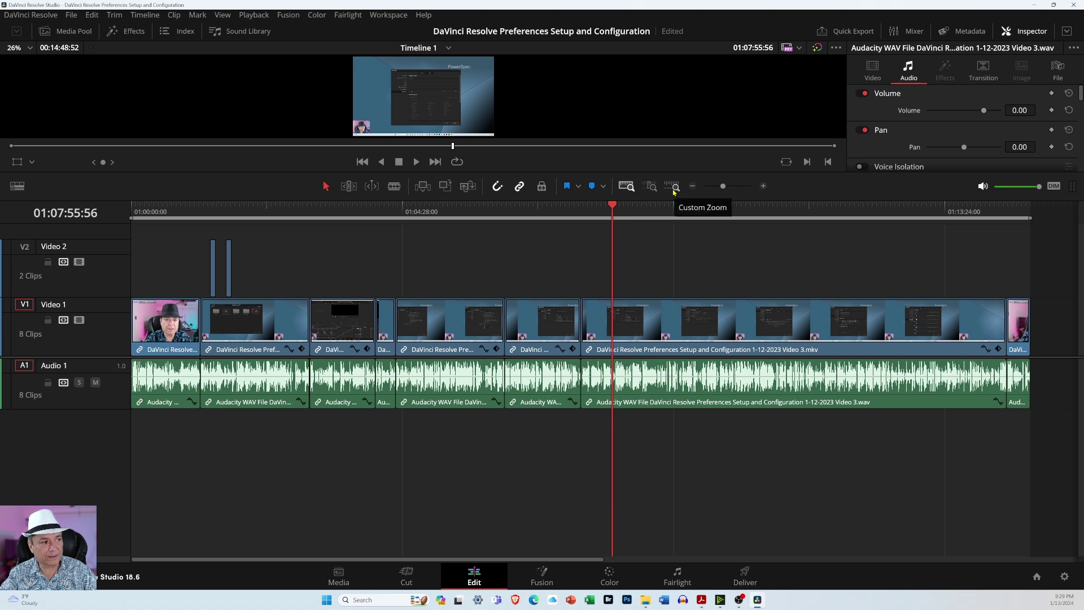
{"action": "mouse_move", "coordinate": [724, 188]}
{"action": "left_mouse_down"}
{"action": "mouse_move", "coordinate": [747, 187]}
{"action": "mouse_move", "coordinate": [732, 187]}
{"action": "left_mouse_up"}
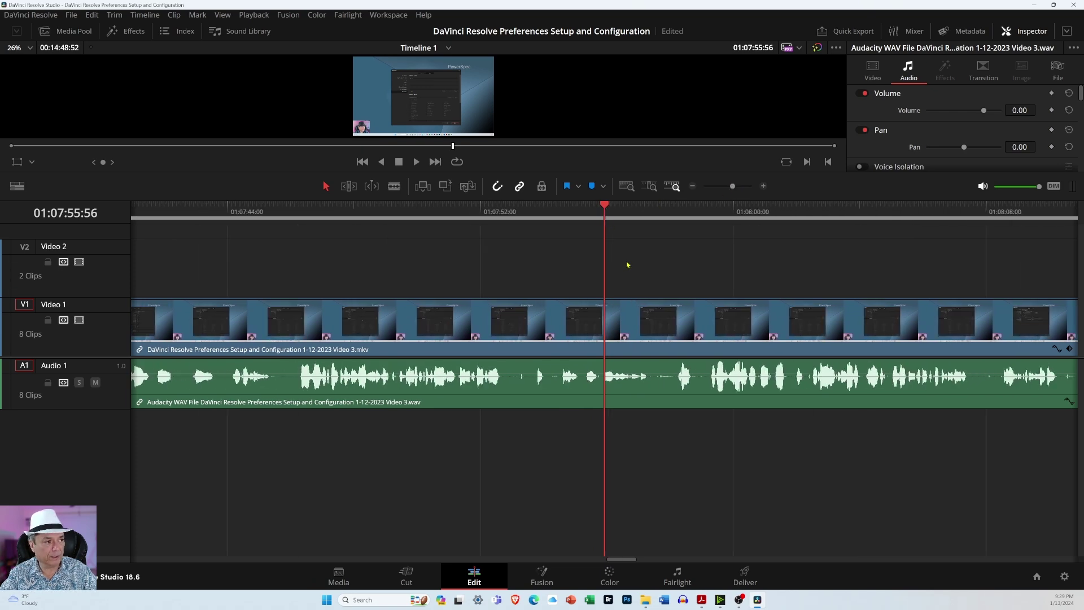
{"action": "mouse_move", "coordinate": [732, 187]}
{"action": "left_mouse_down"}
{"action": "mouse_move", "coordinate": [699, 194]}
{"action": "mouse_move", "coordinate": [745, 190]}
{"action": "left_mouse_up"}
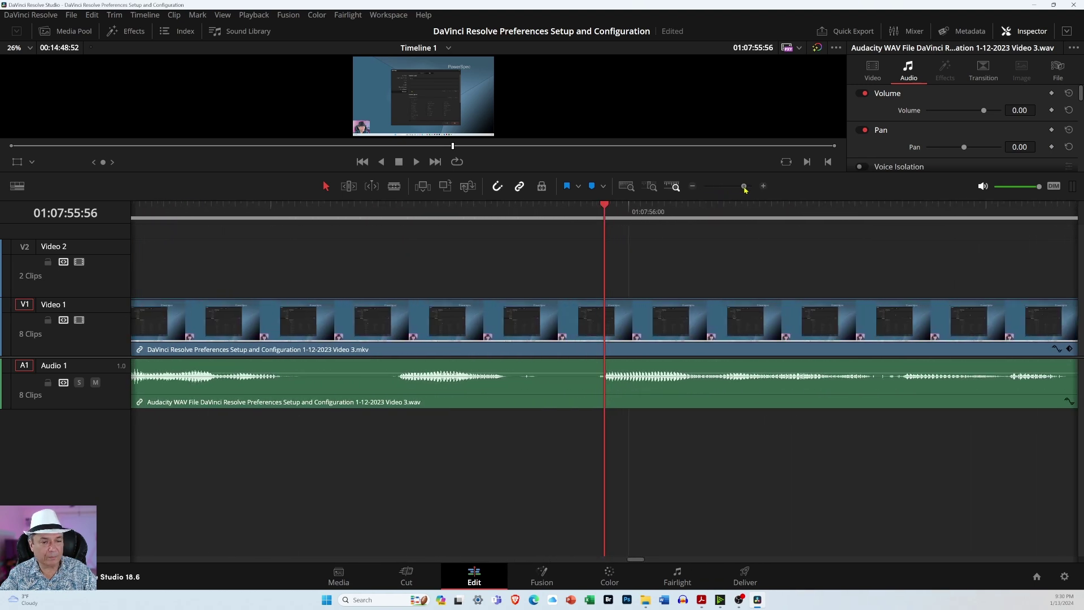
{"action": "left_click_drag", "start_coordinate": [746, 191], "coordinate": [755, 190]}
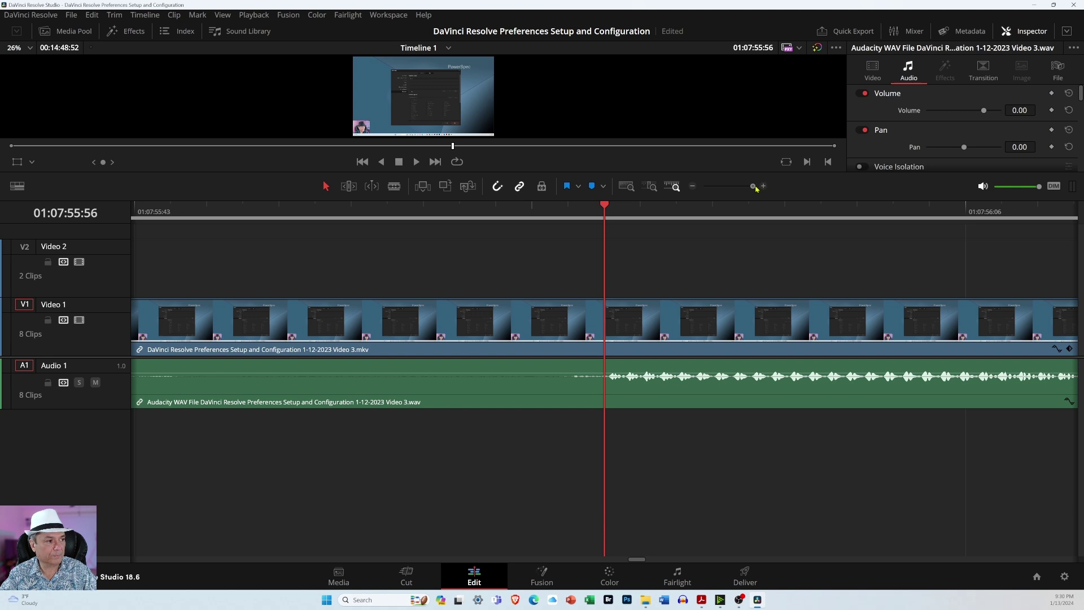
{"action": "left_click_drag", "start_coordinate": [753, 187], "coordinate": [740, 186]}
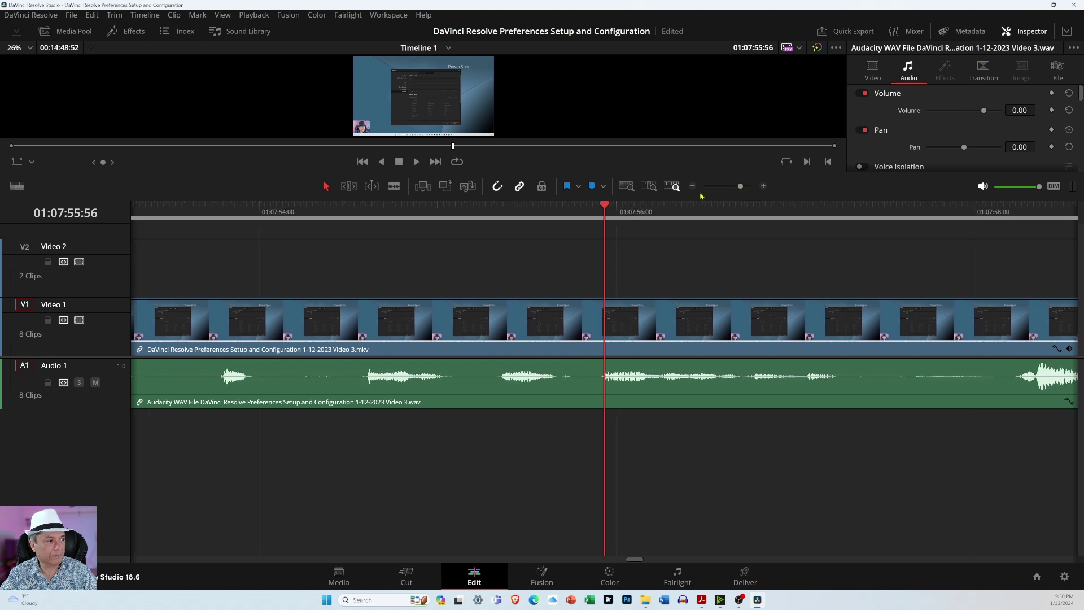
{"action": "left_click", "coordinate": [626, 187]}
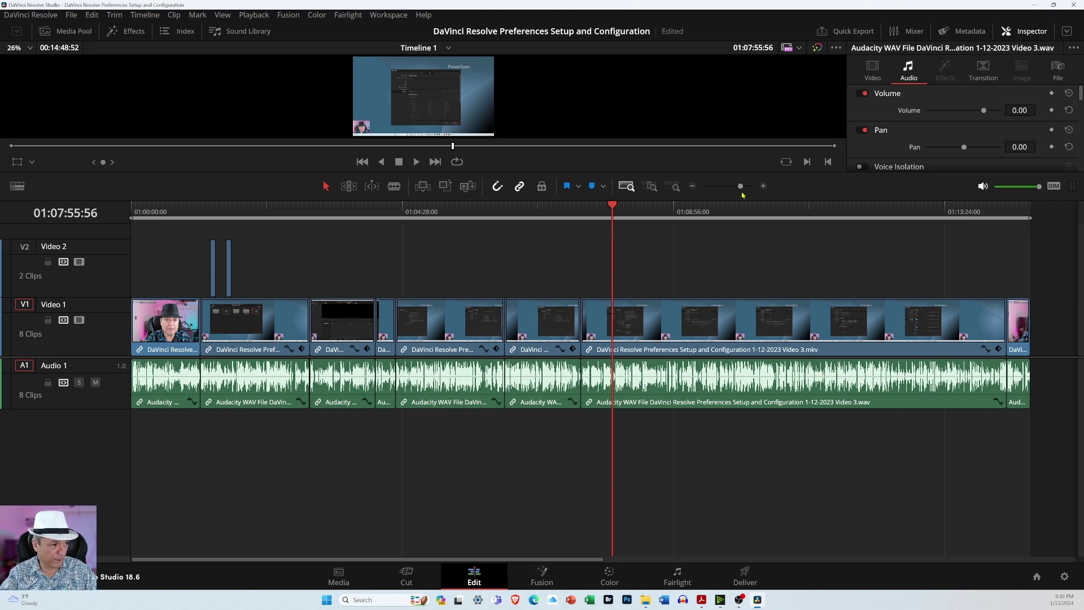
- Zoom in close on the playhead with the slider and drag the scrollbar through nearby clips
{"action": "left_click_drag", "start_coordinate": [740, 186], "coordinate": [747, 186]}
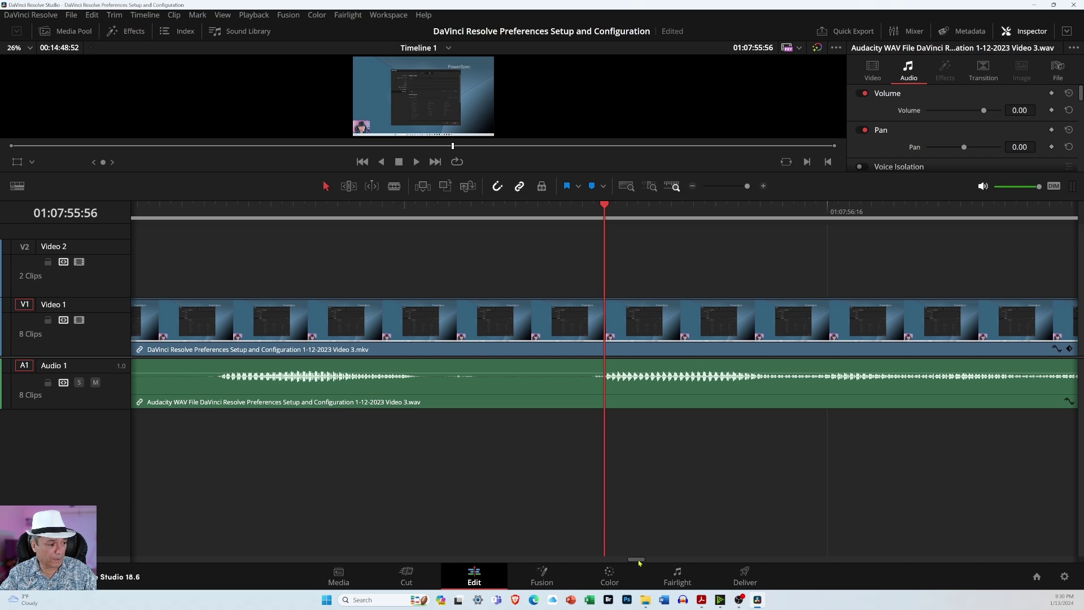
{"action": "left_click_drag", "start_coordinate": [639, 561], "coordinate": [133, 541]}
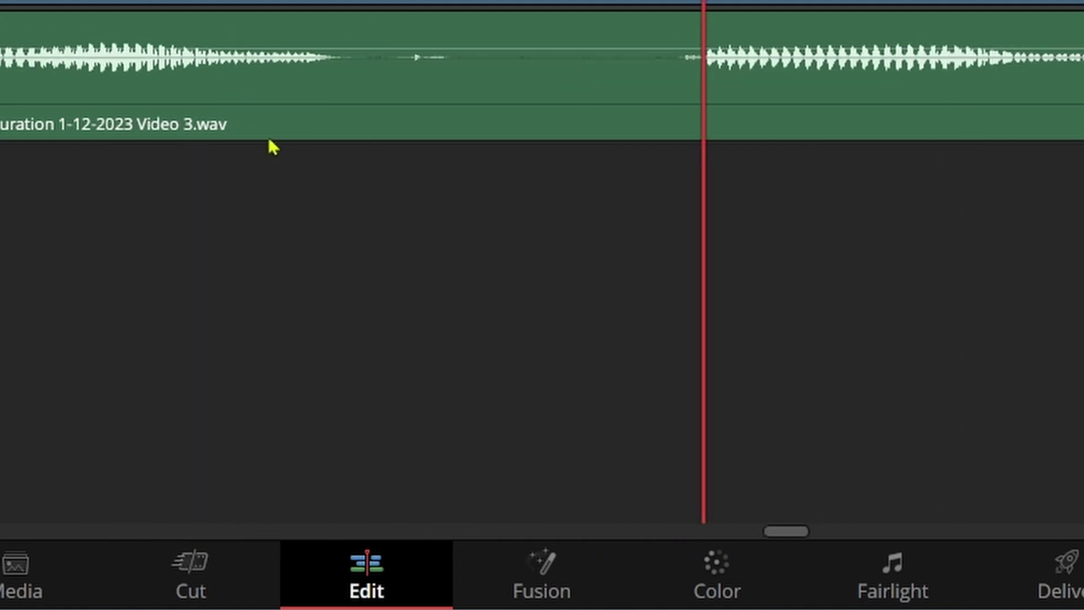
{"action": "left_click_drag", "start_coordinate": [786, 531], "coordinate": [310, 529]}
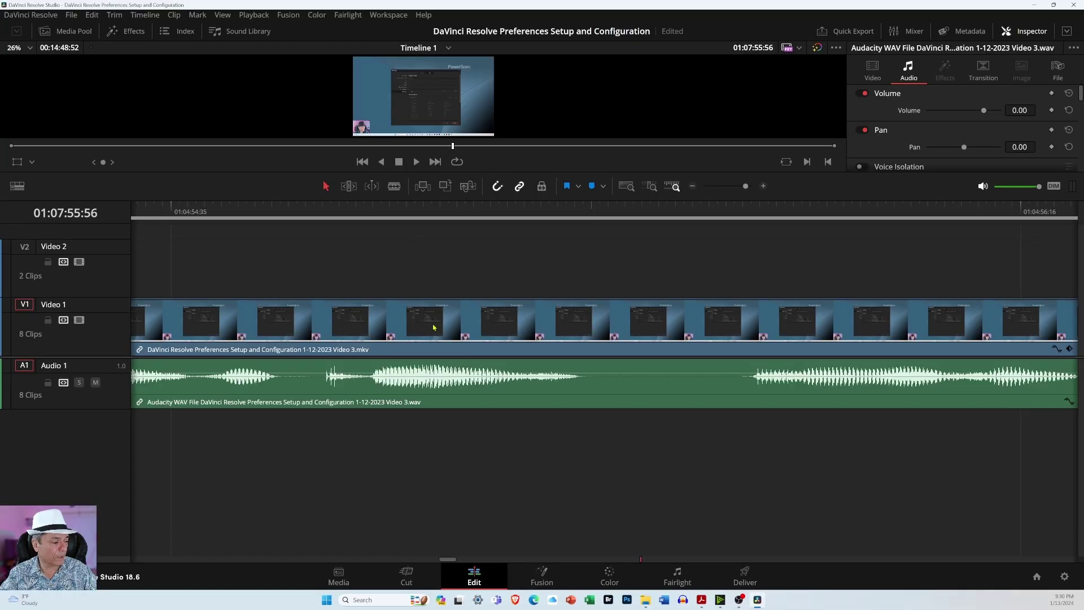
{"action": "mouse_move", "coordinate": [448, 559]}
{"action": "left_mouse_down"}
{"action": "mouse_move", "coordinate": [471, 559]}
{"action": "mouse_move", "coordinate": [453, 558]}
{"action": "left_mouse_up"}
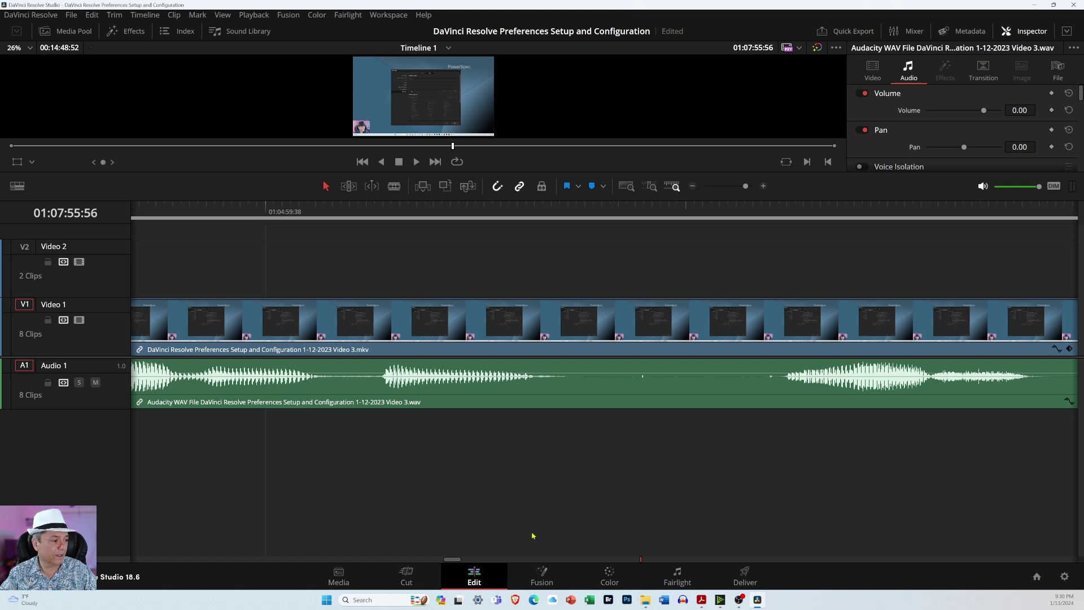
{"action": "left_click_drag", "start_coordinate": [451, 559], "coordinate": [420, 561]}
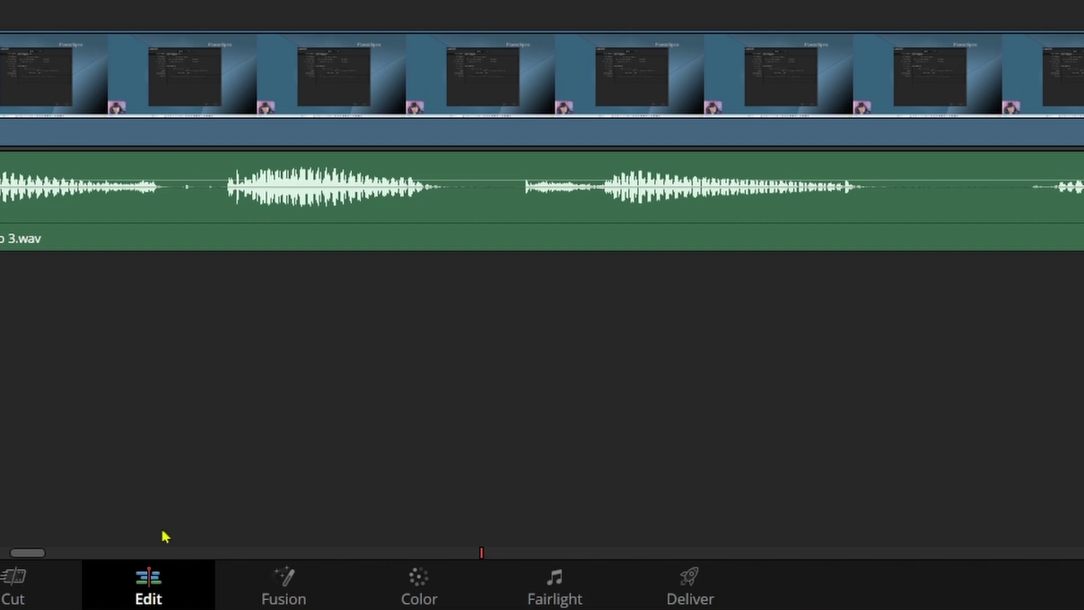
{"action": "left_click_drag", "start_coordinate": [26, 554], "coordinate": [334, 552]}
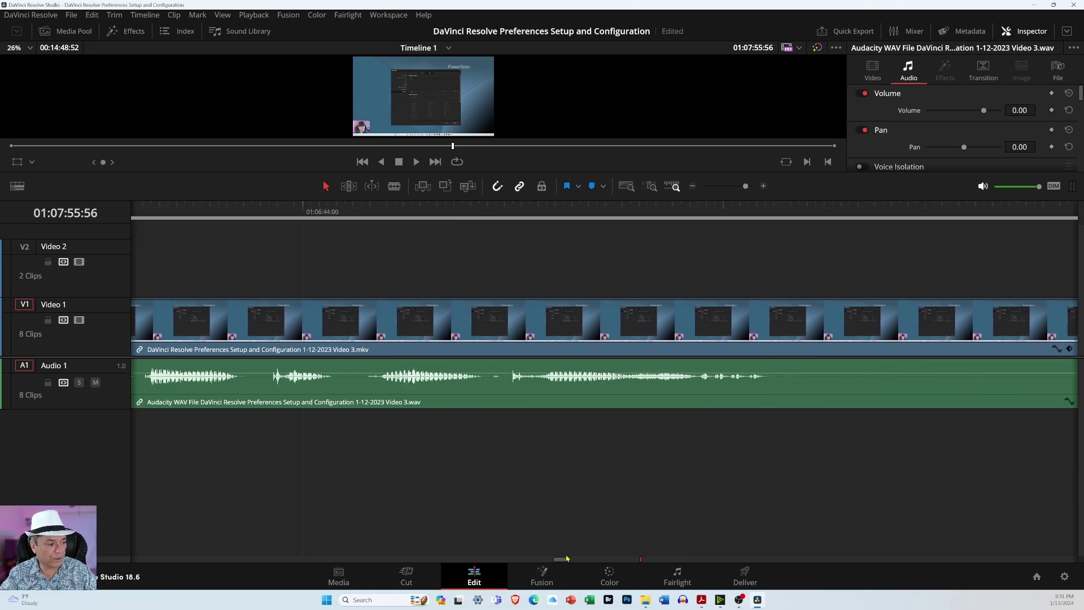
{"action": "left_click_drag", "start_coordinate": [566, 558], "coordinate": [636, 563]}
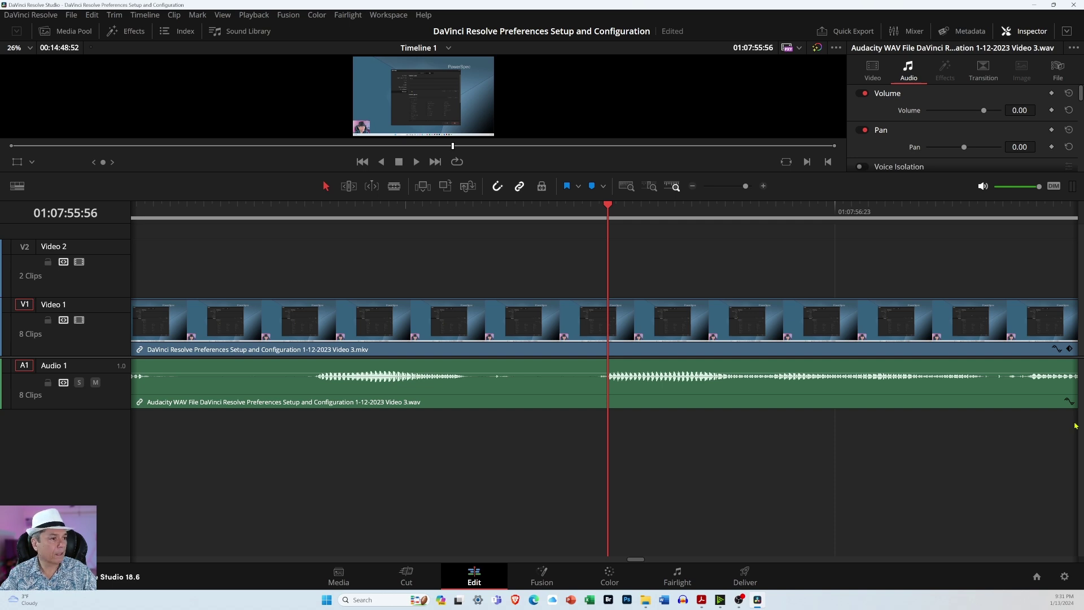
- Apply Full Extent Zoom and drag the viewer/timeline divider down to enlarge the viewer
{"action": "left_click", "coordinate": [626, 186]}
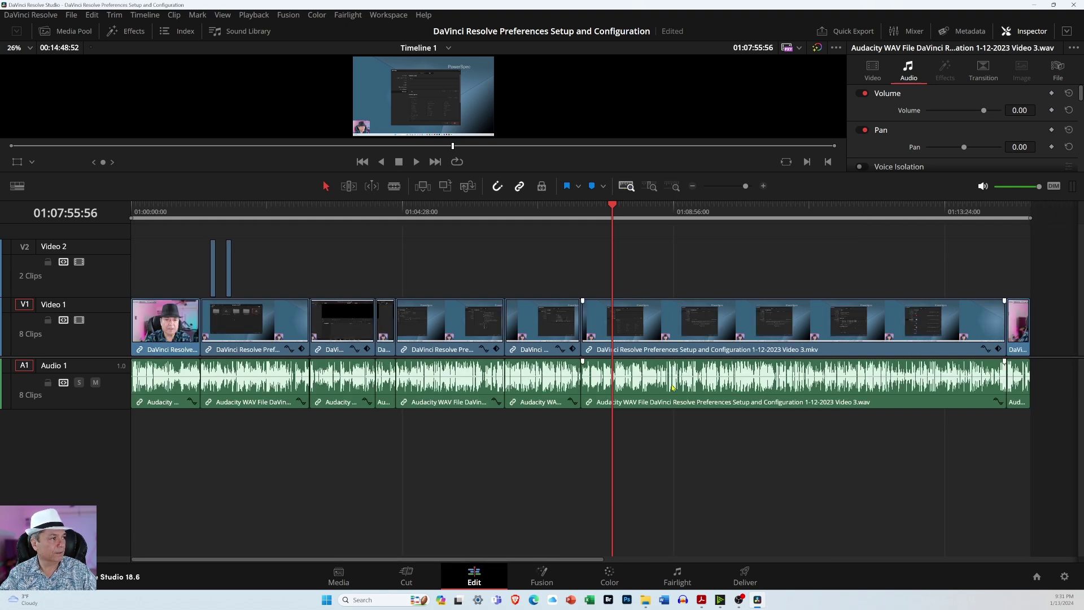
{"action": "left_click_drag", "start_coordinate": [613, 173], "coordinate": [614, 266]}
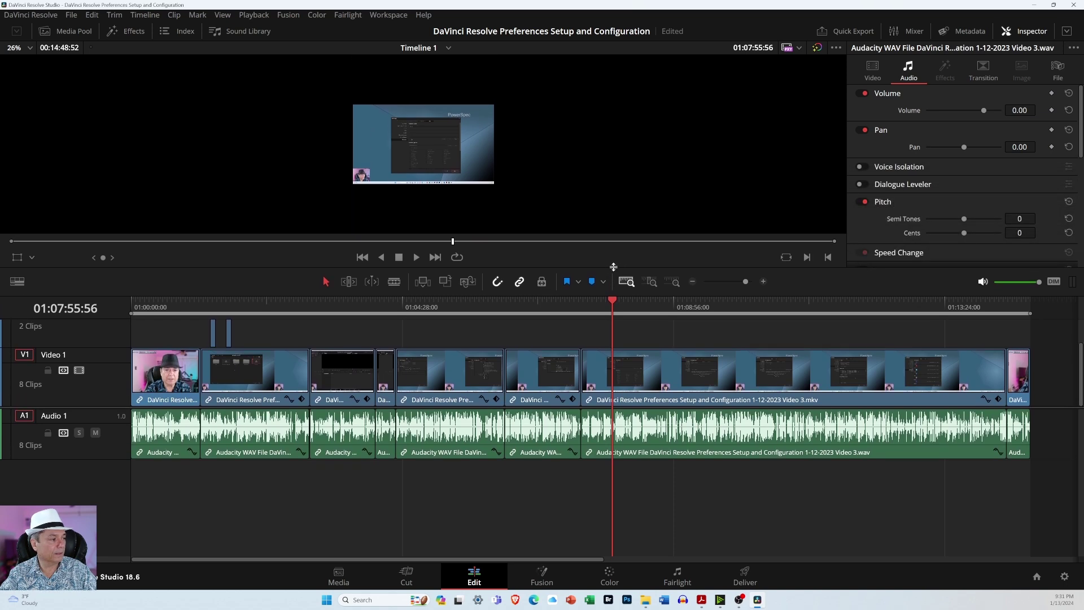